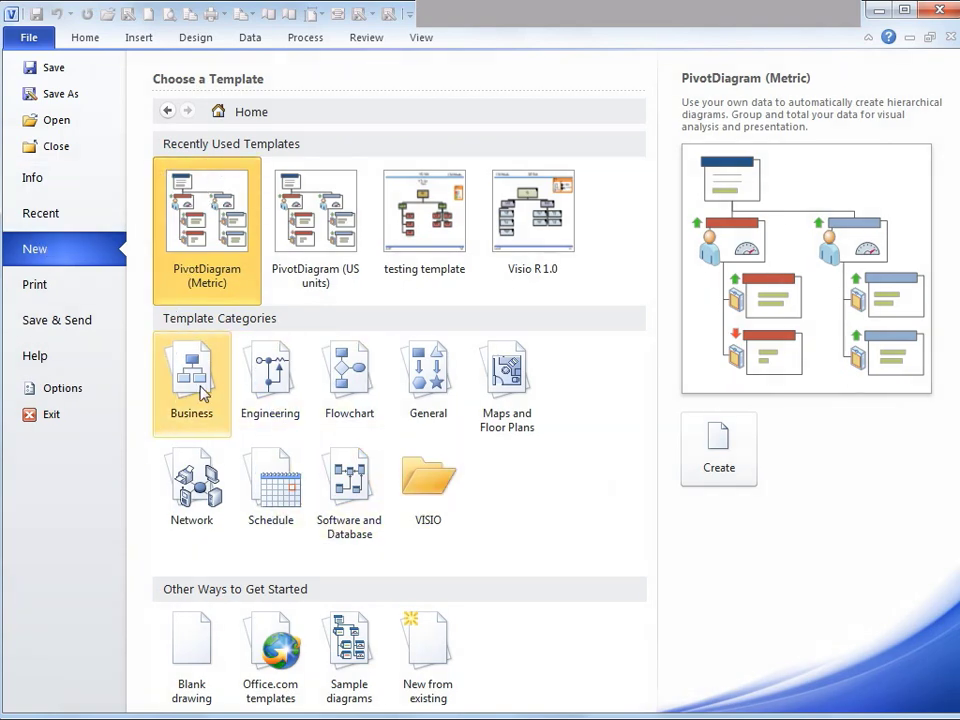
Create a new PivotDiagram in US units from the Business template category.
left_click(199, 393)
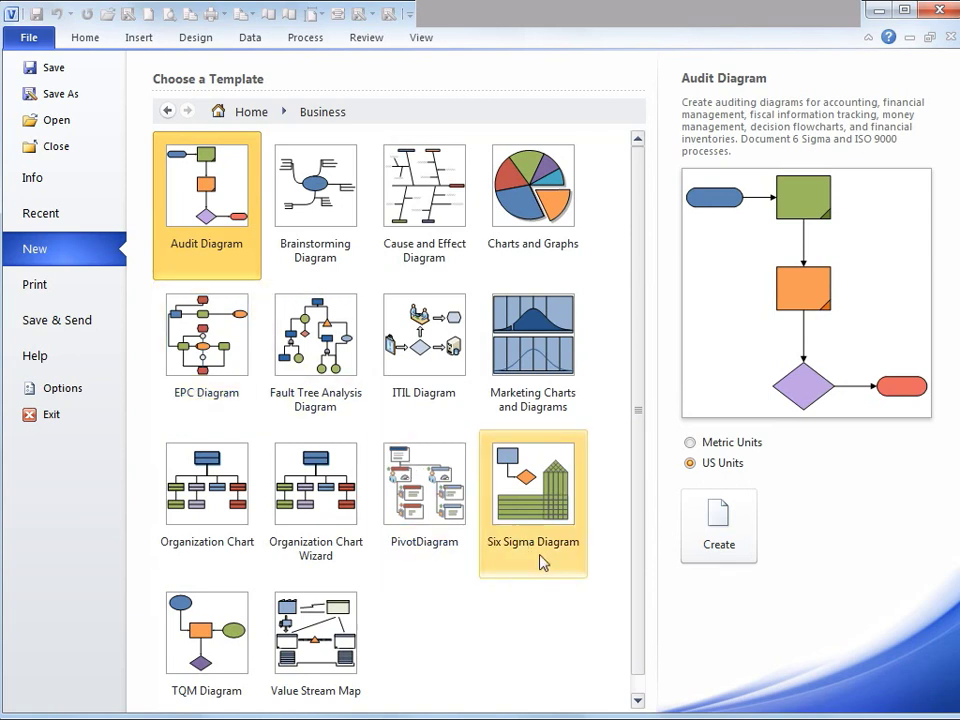
left_click(438, 530)
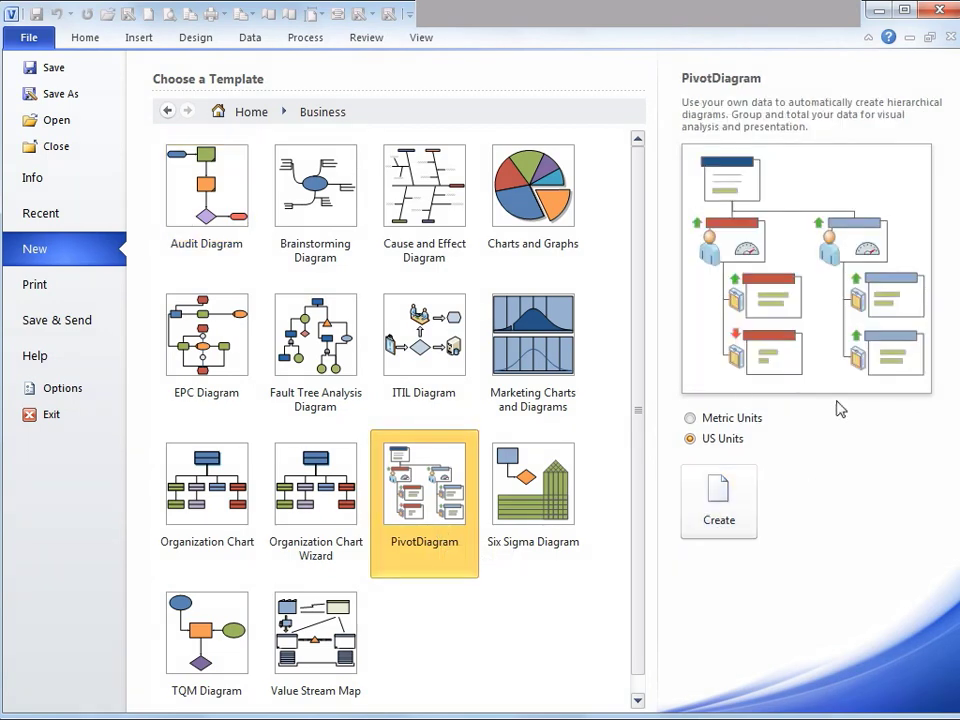
left_click(720, 520)
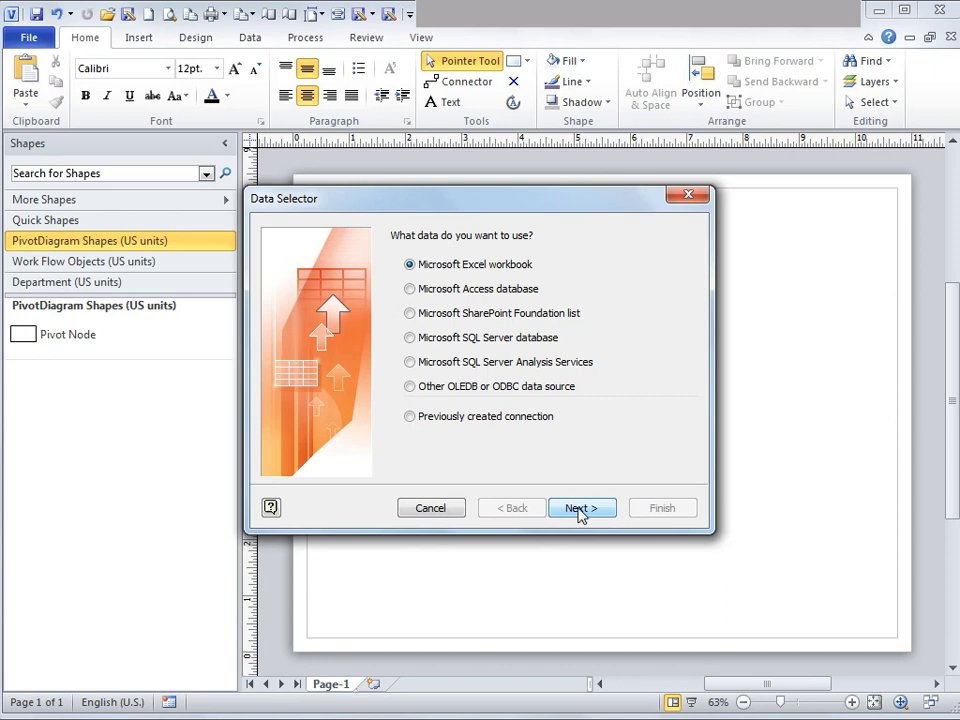
Connect the diagram to the Excel workbook Org Chart1.xlsx, using Sheet1$ with its first row as column headings.
left_click(580, 510)
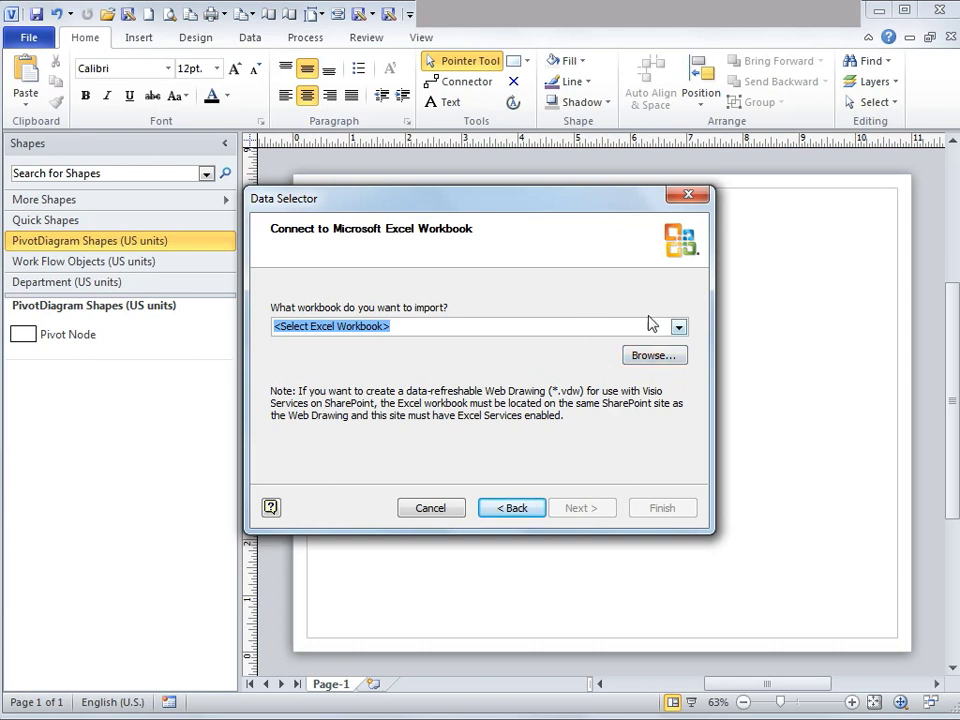
left_click(678, 326)
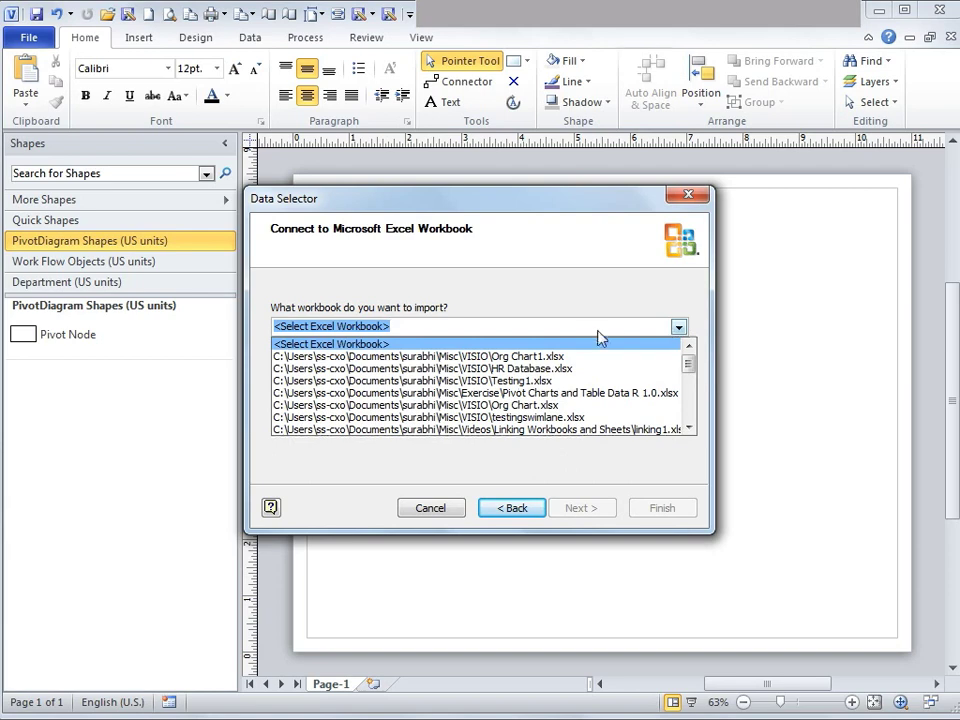
left_click(679, 327)
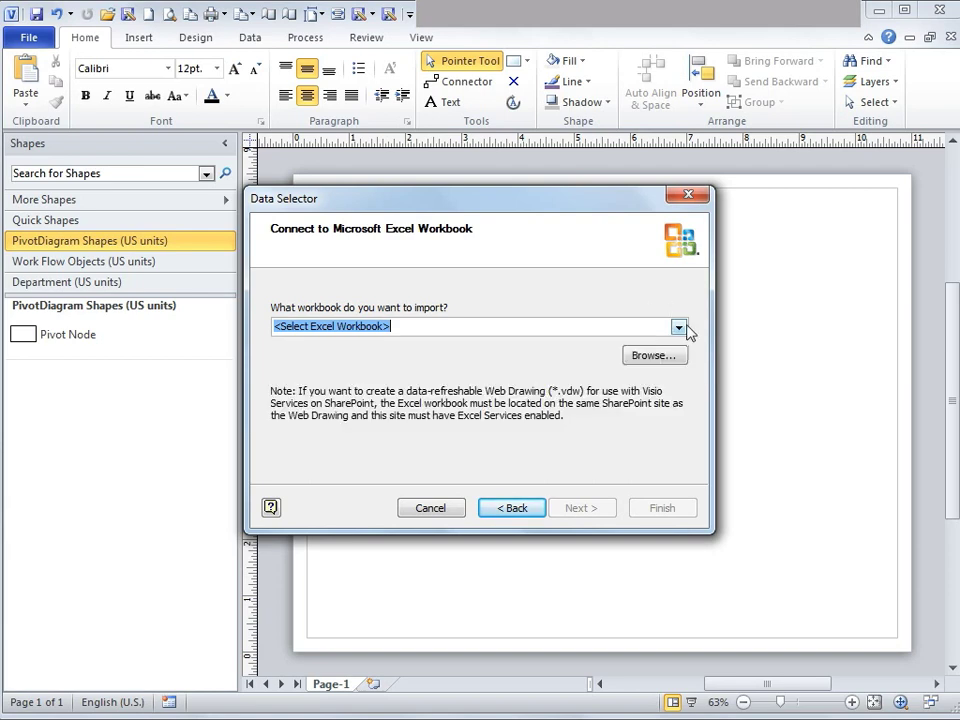
left_click(679, 327)
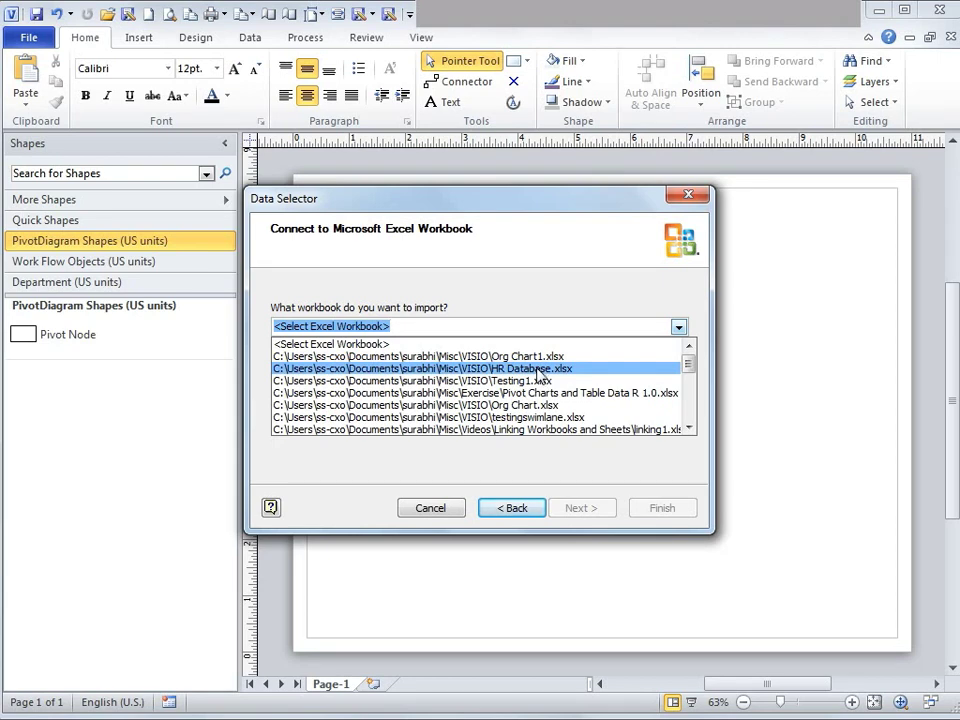
left_click(602, 358)
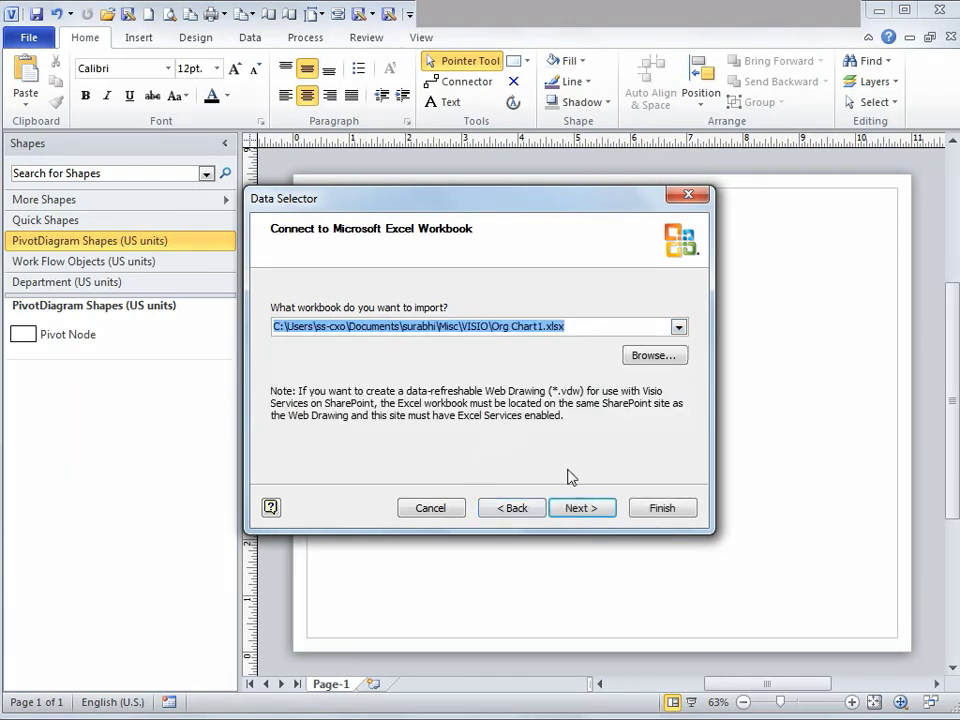
left_click(591, 508)
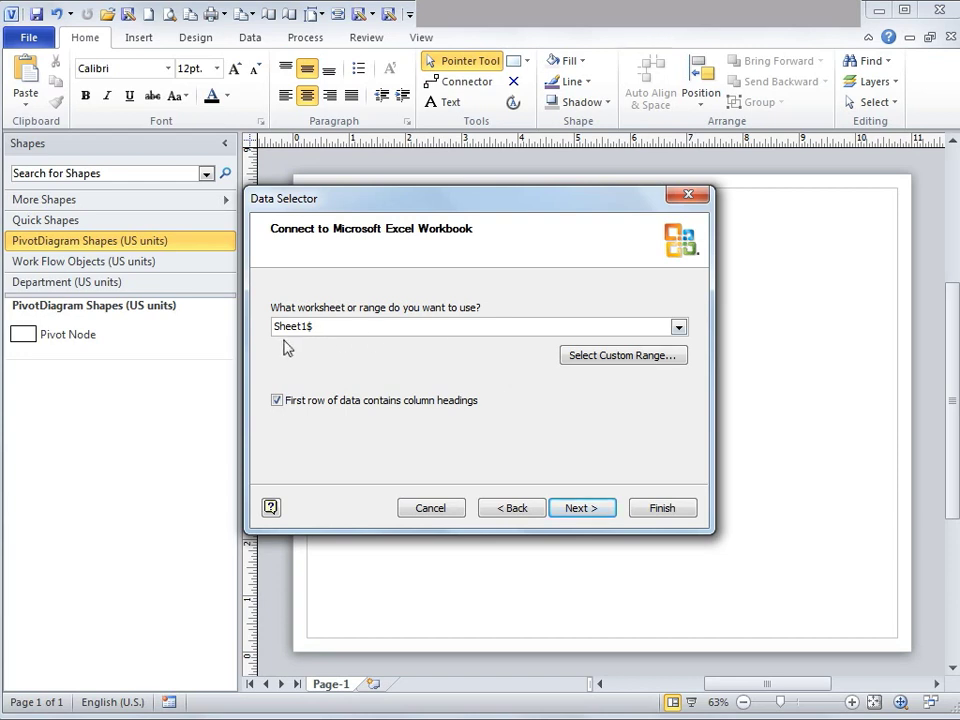
left_click(582, 508)
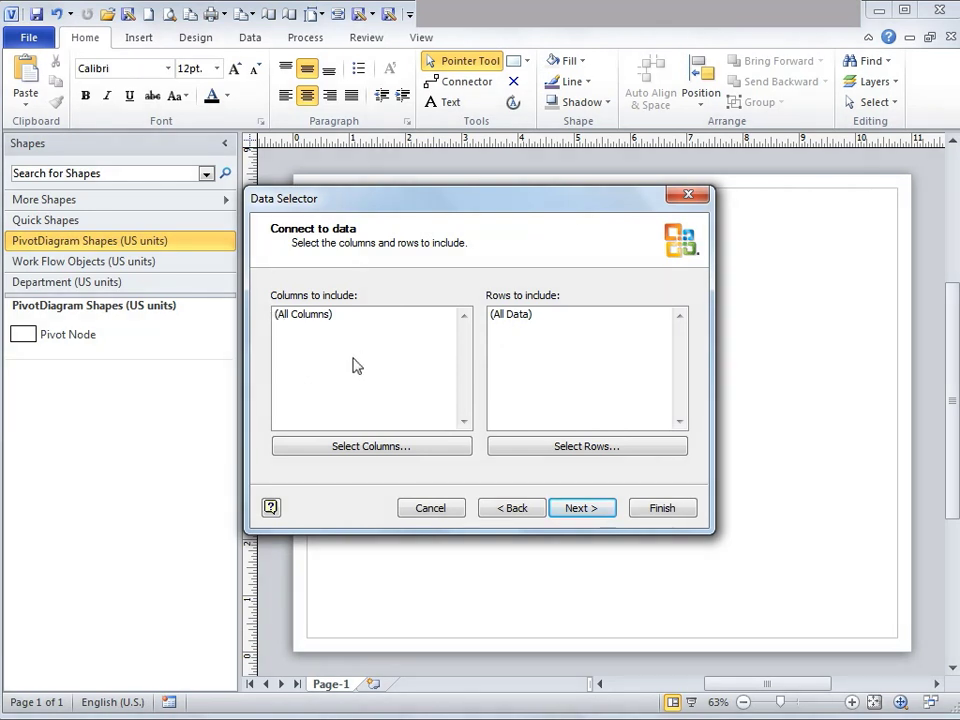
Include all columns and all rows of the worksheet data and complete the import.
left_click(366, 453)
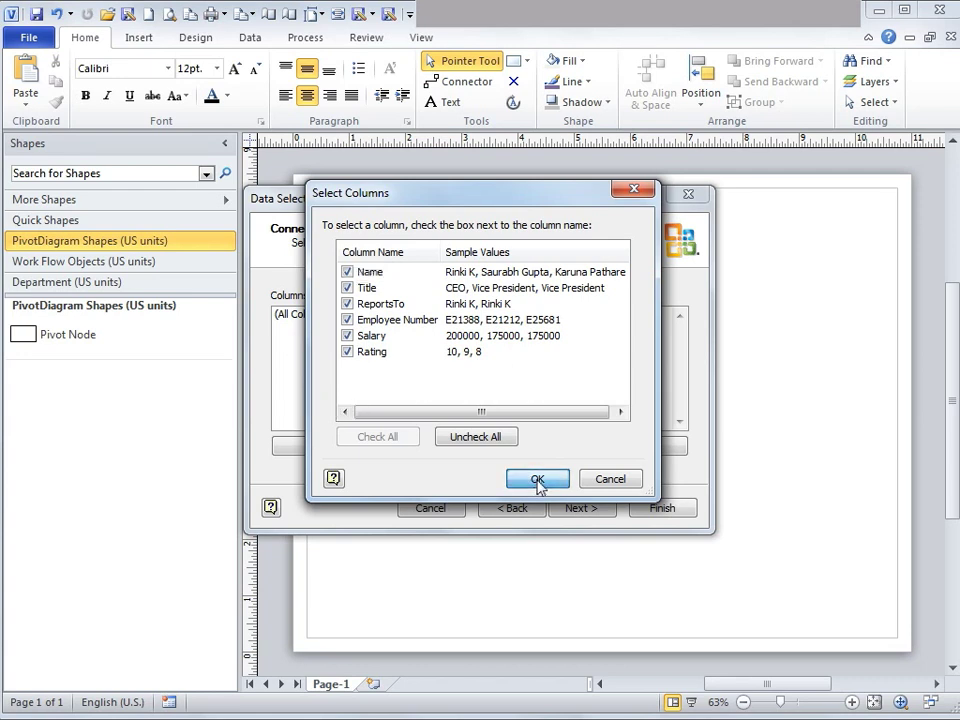
left_click(536, 480)
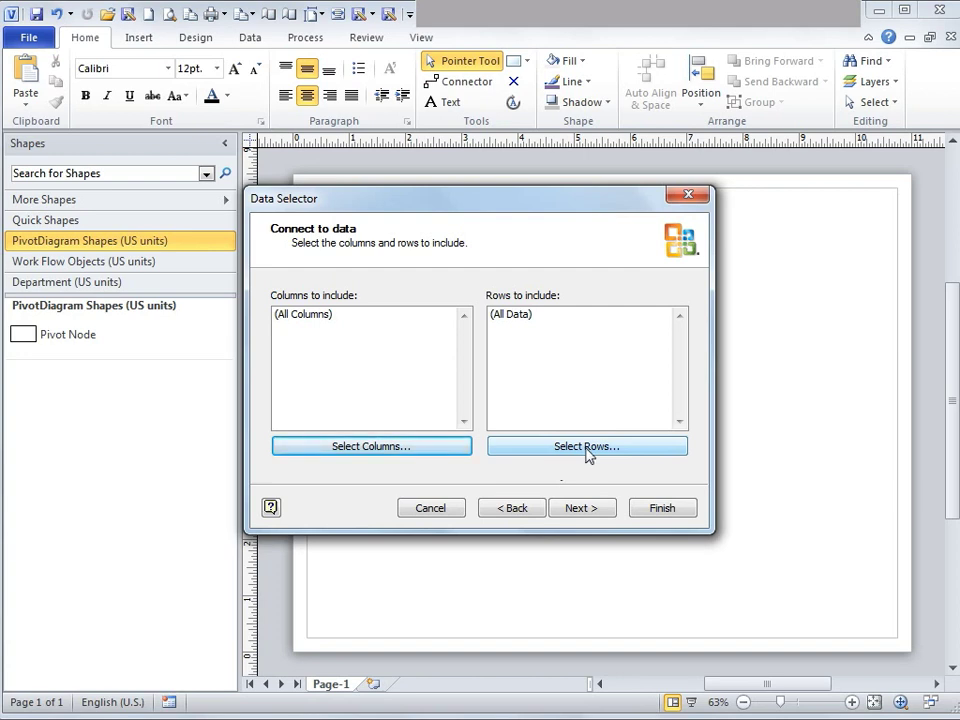
left_click(570, 458)
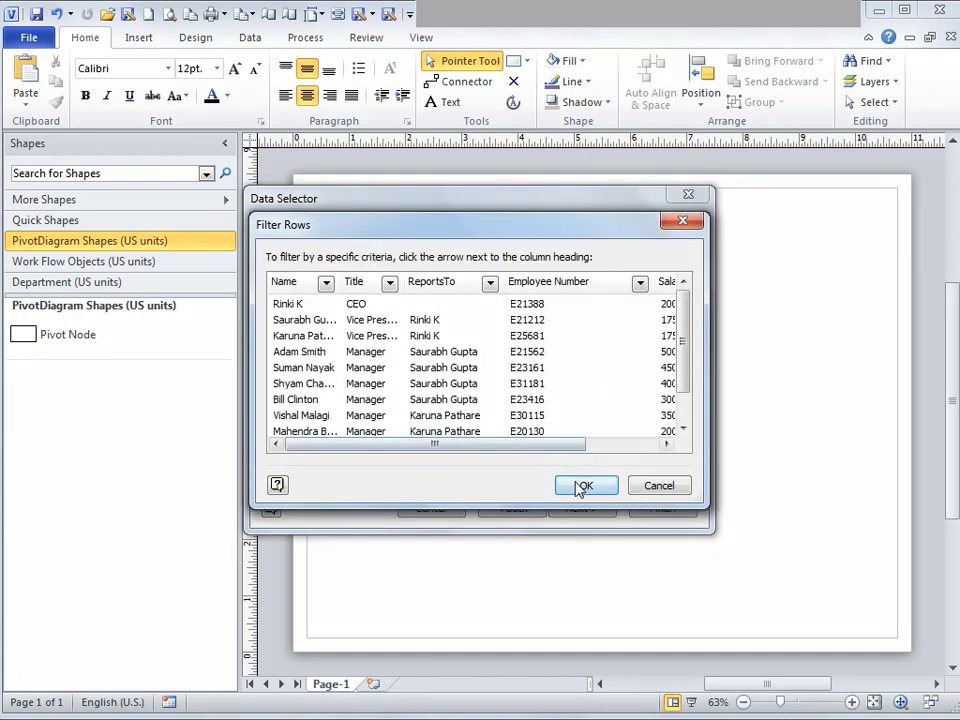
left_click(588, 487)
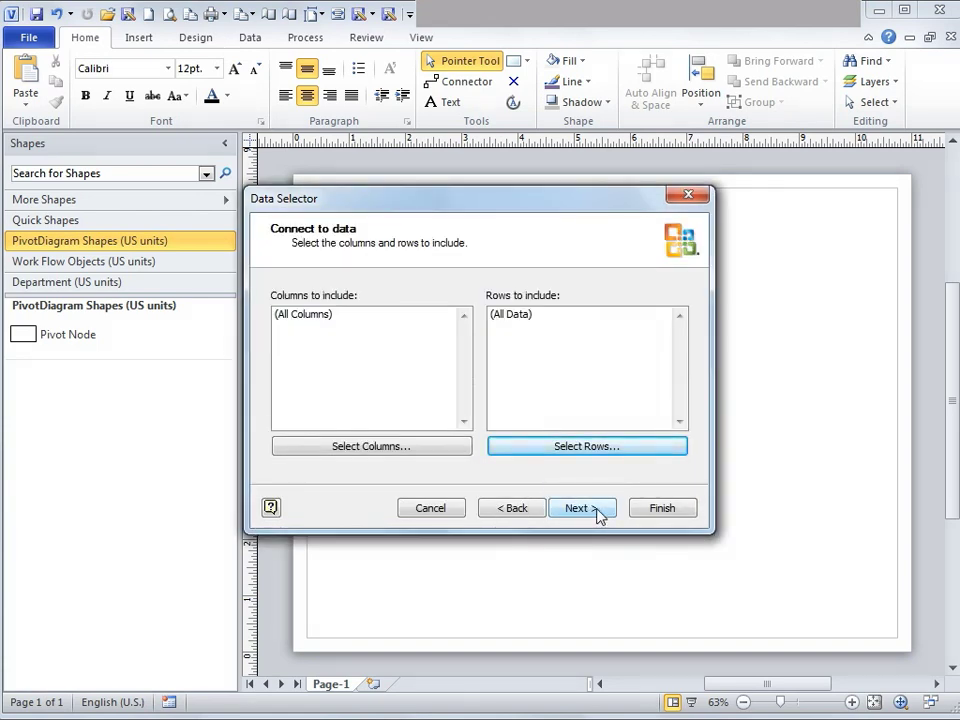
left_click(596, 509)
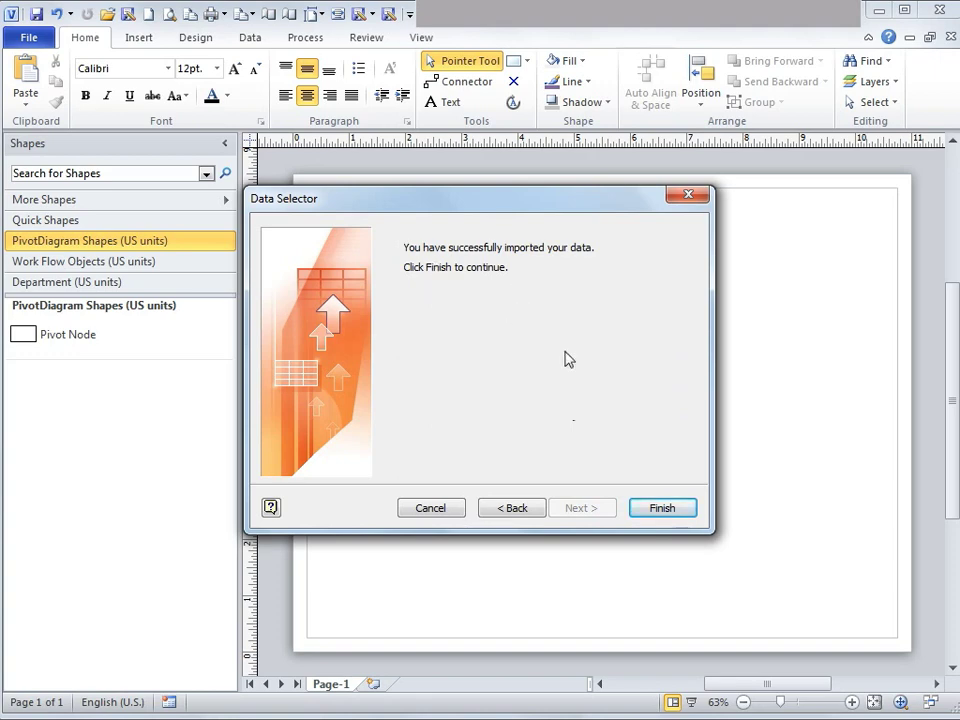
left_click(662, 508)
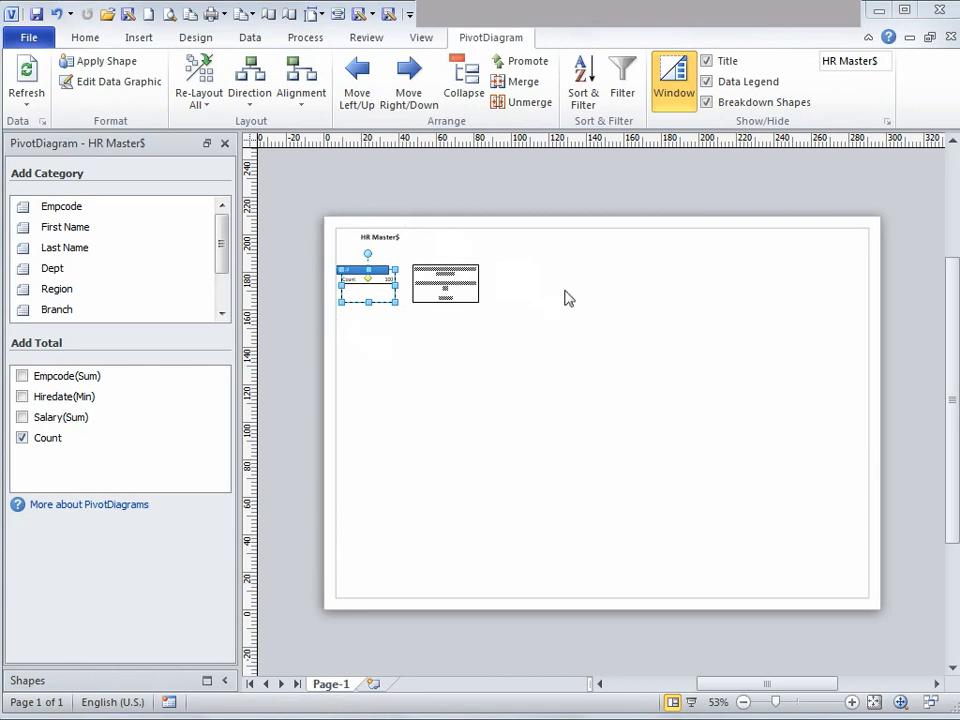
Select the Total node, hide the diagram's title and show it again.
left_click(426, 302, "ctrl+shift")
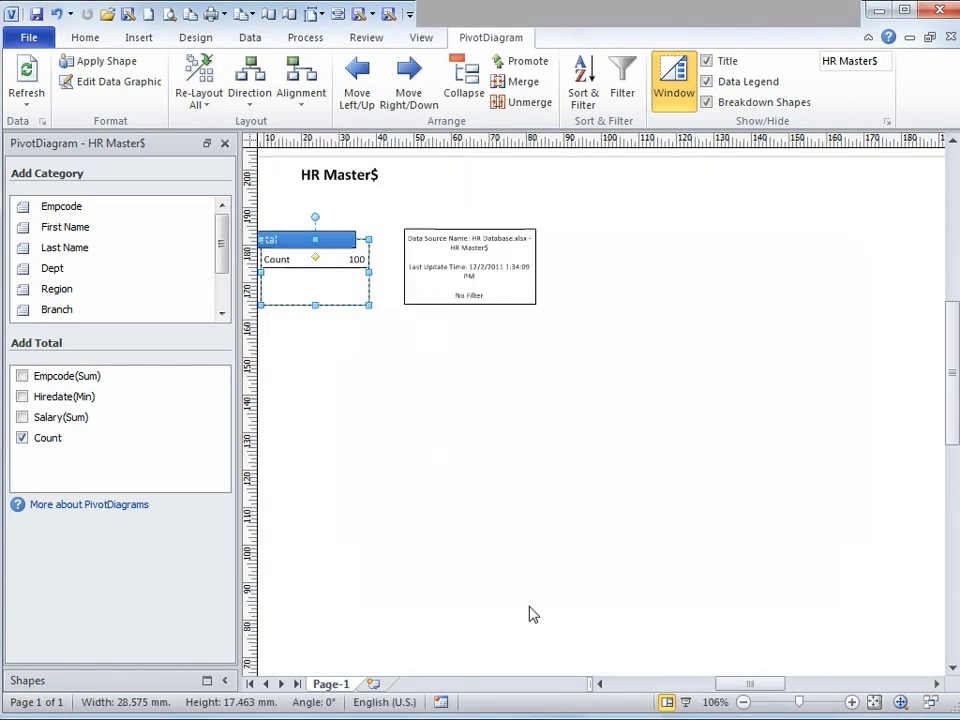
left_click_drag(735, 686, 724, 686)
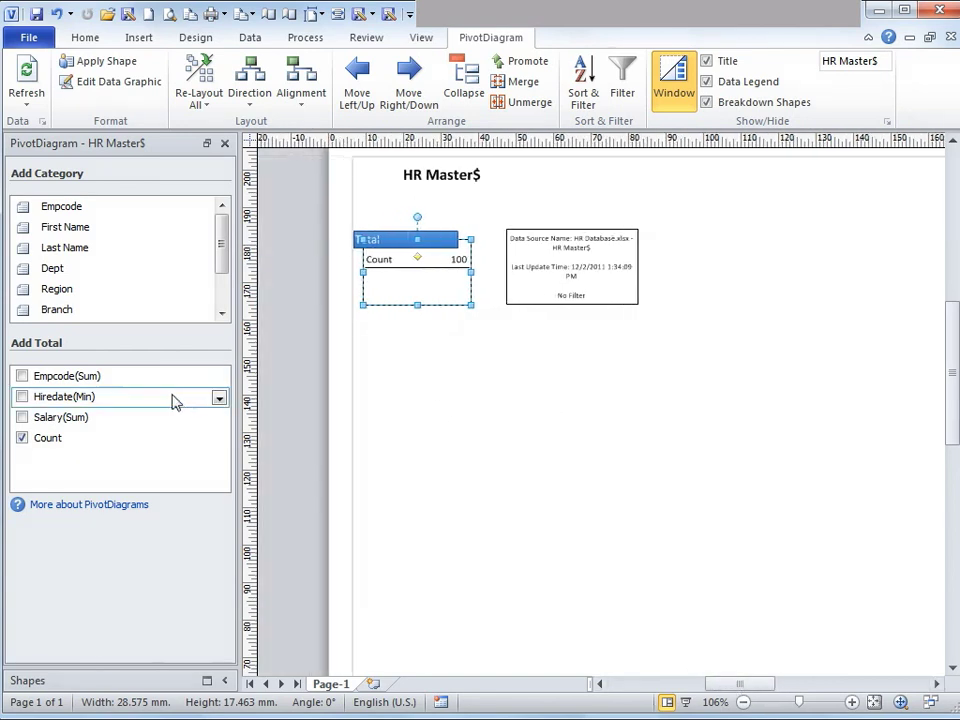
left_click(505, 358)
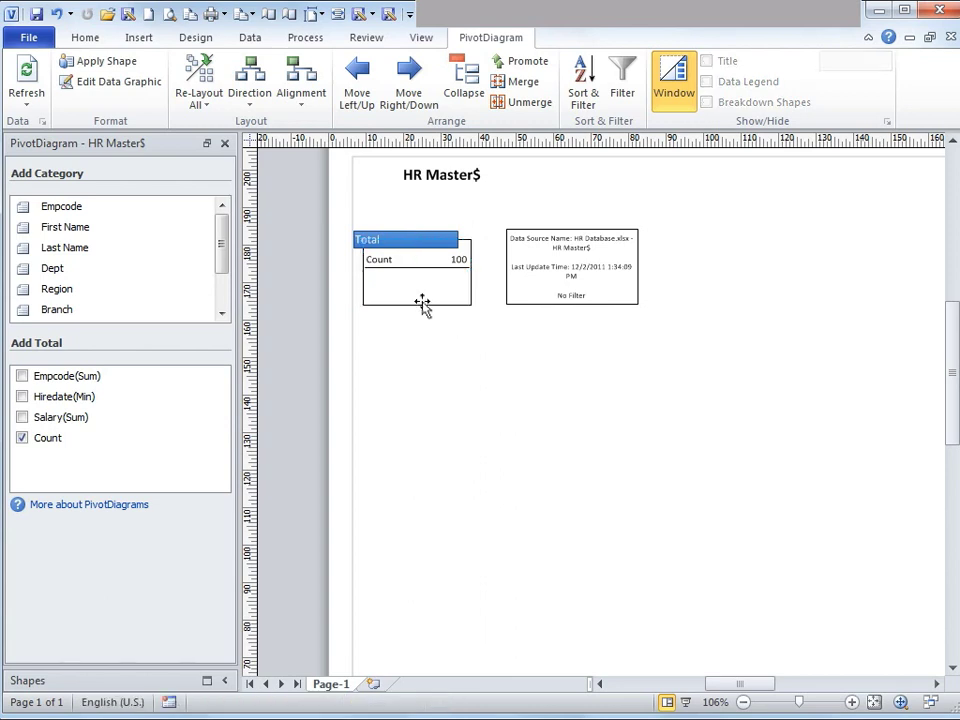
left_click(422, 301)
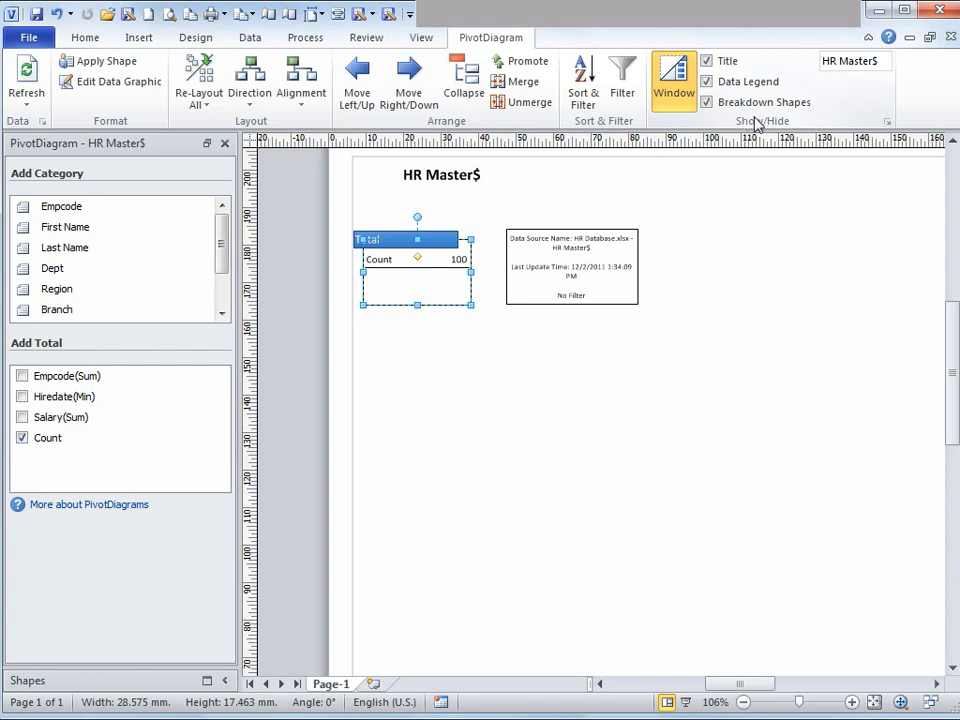
left_click(707, 62)
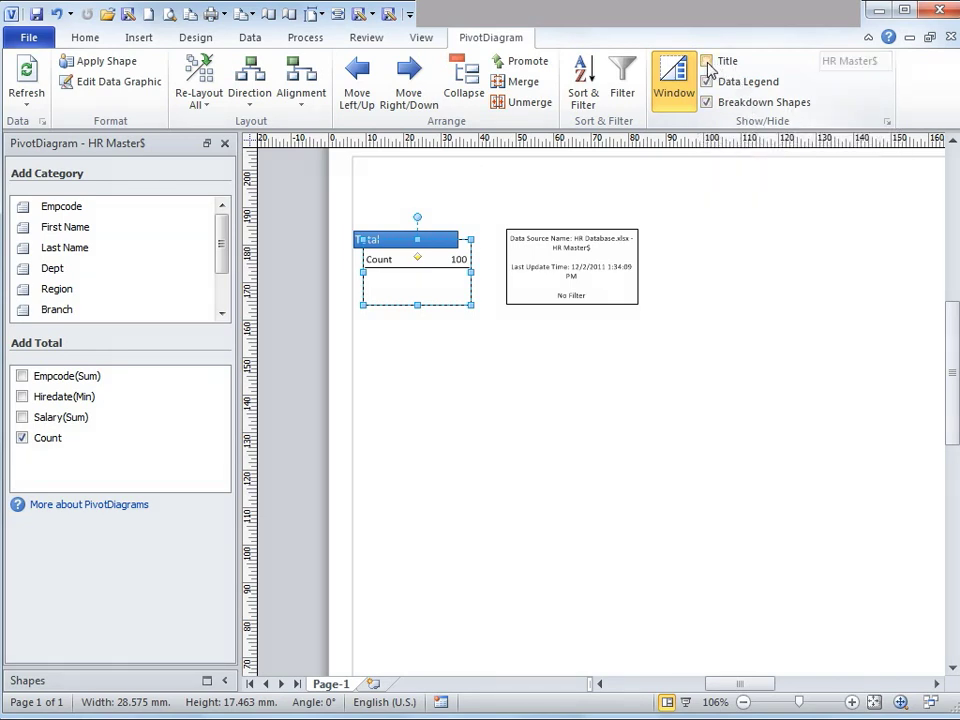
left_click(707, 62)
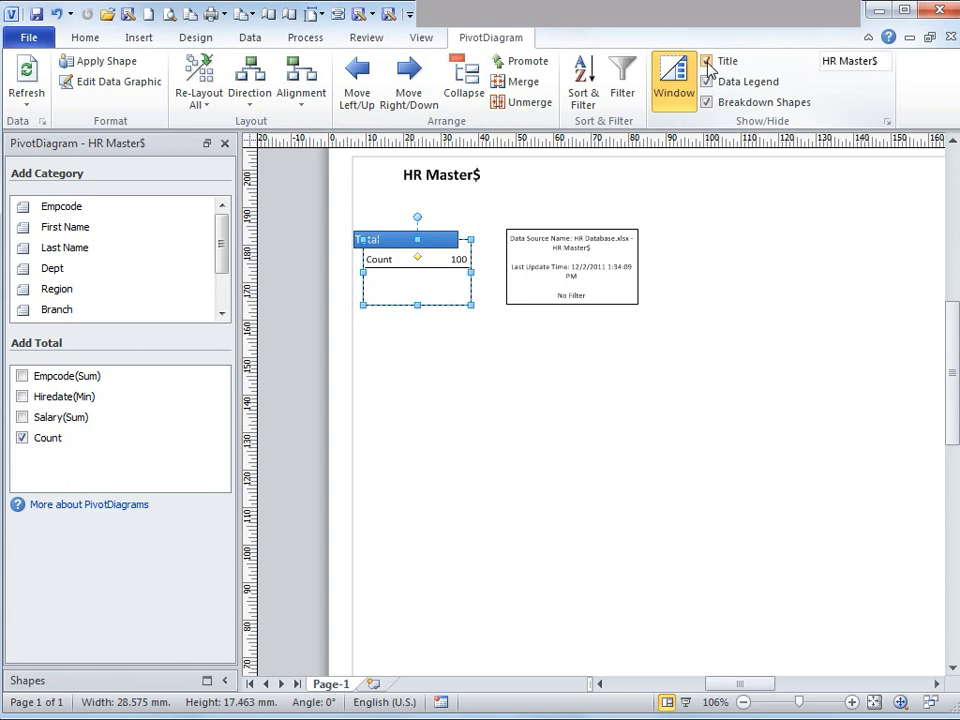
Change the diagram's title to "Human Resources" and hide the data legend.
left_click(853, 66)
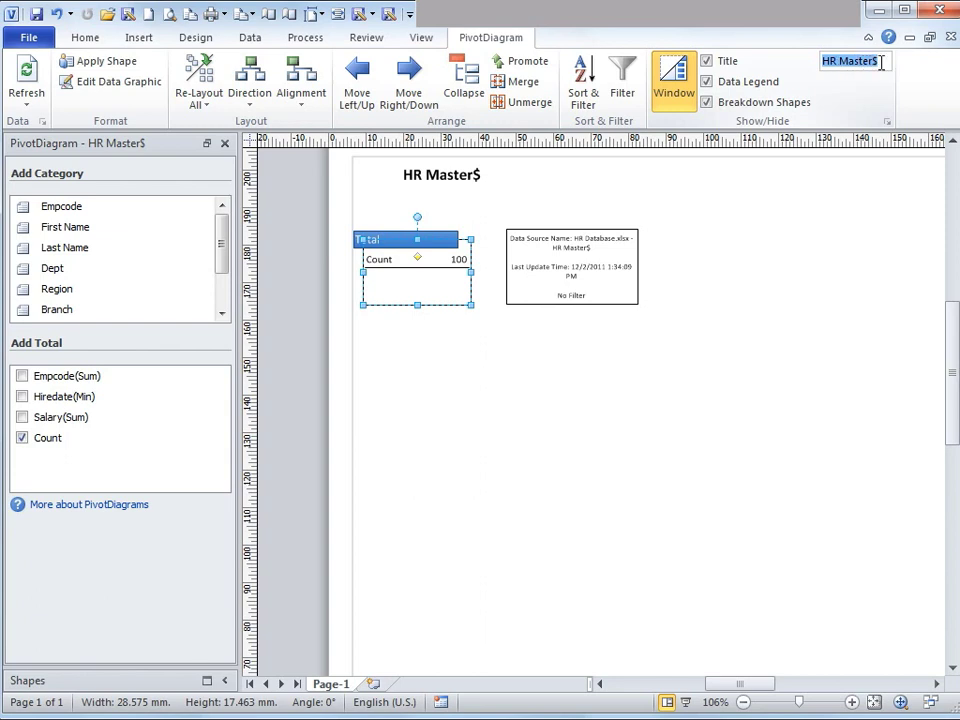
type("Human ")
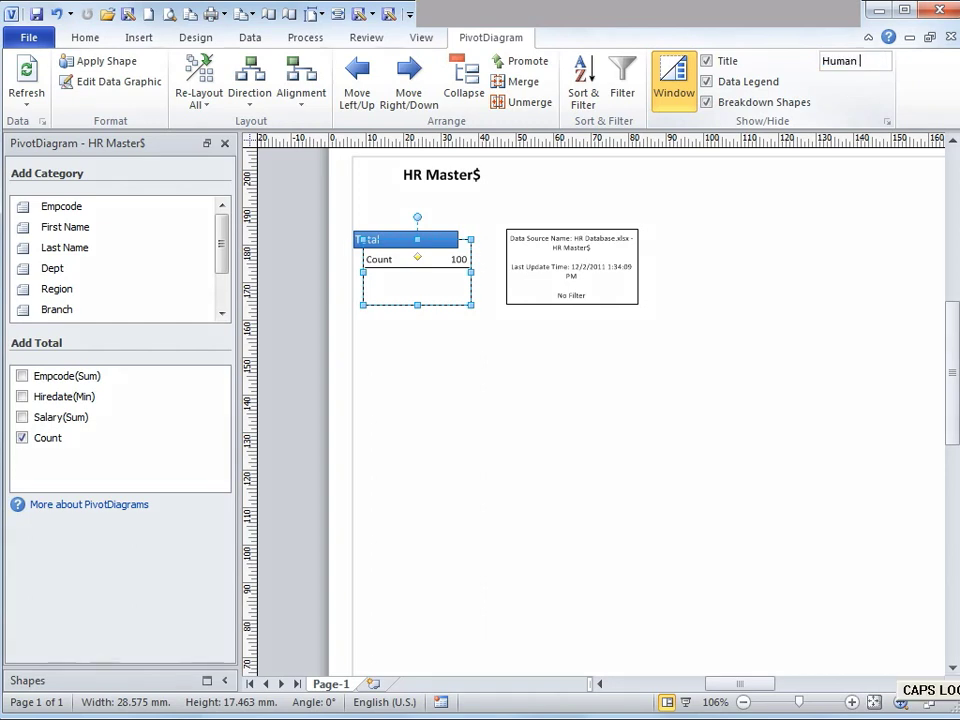
type("Resources")
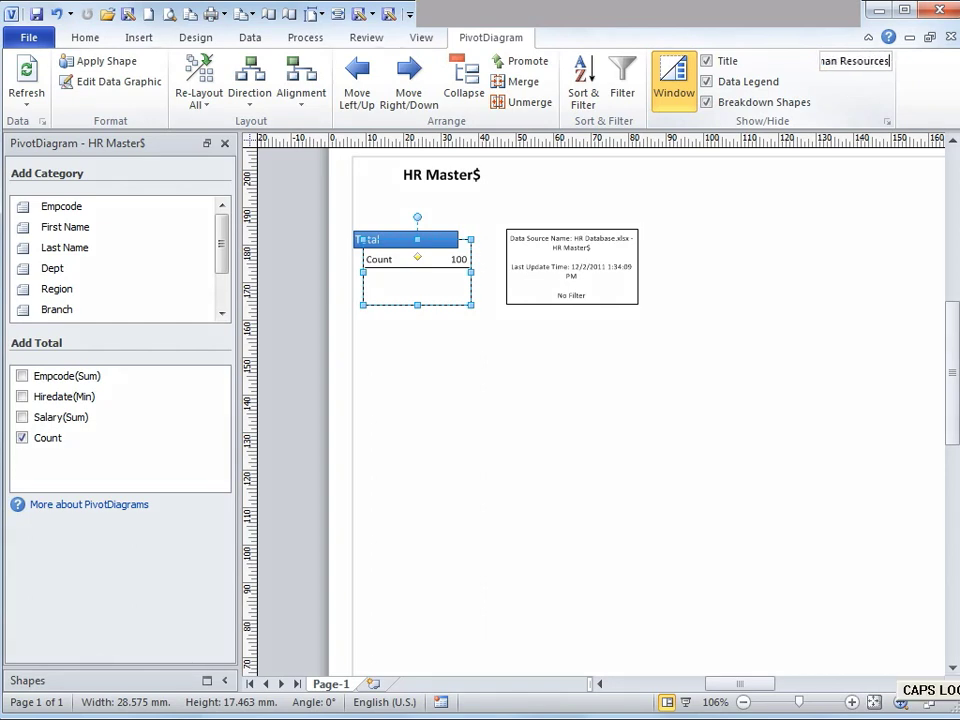
left_click(707, 82)
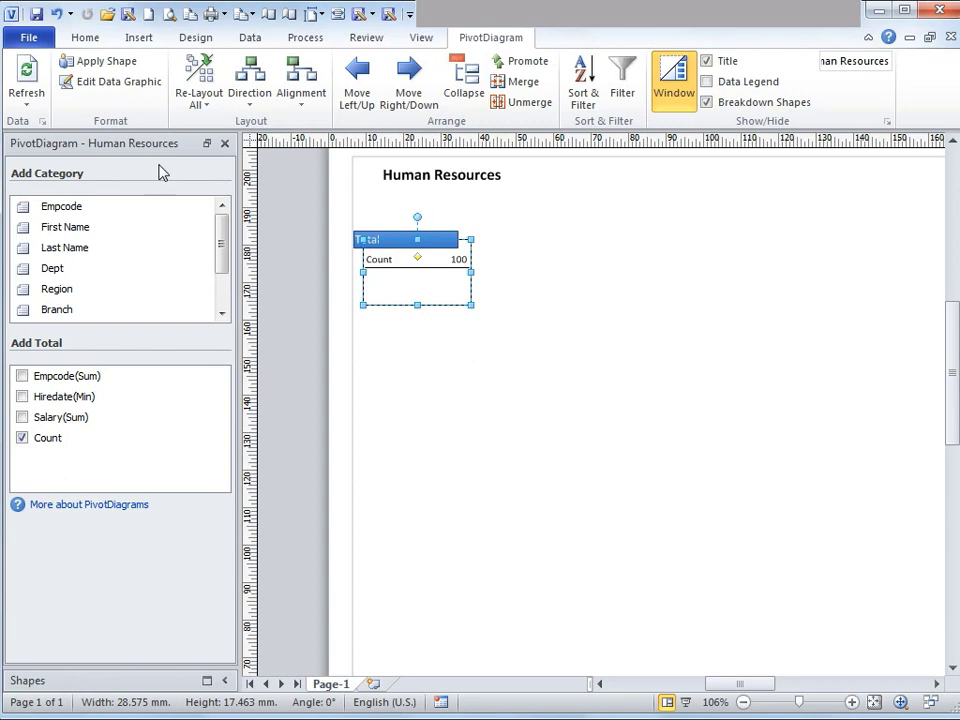
Break the Total node down by the Region category.
left_click(445, 308)
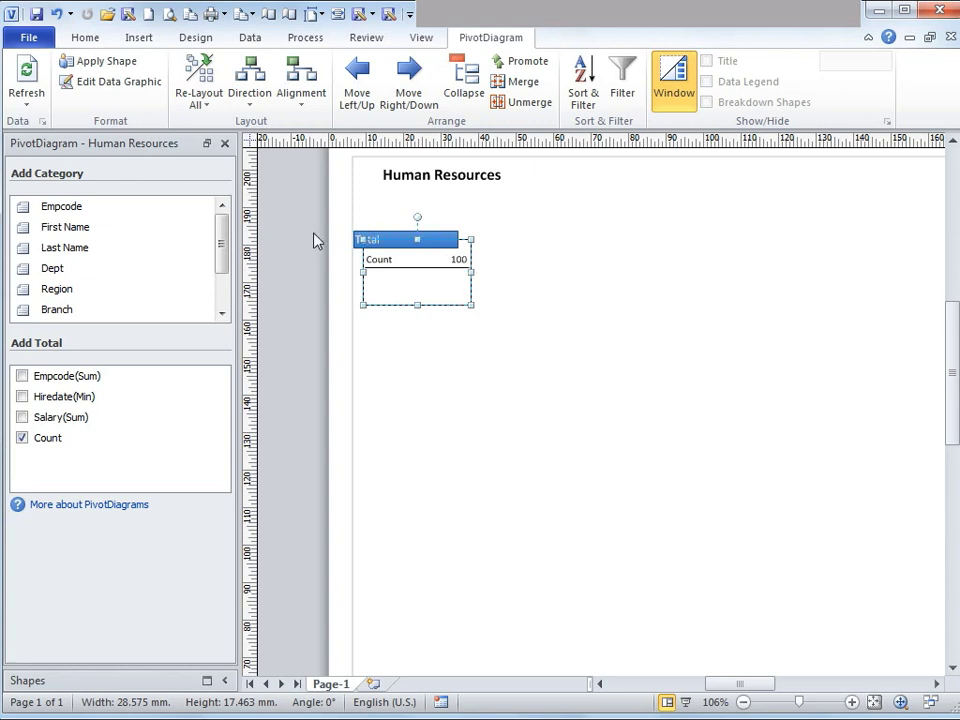
left_click(73, 290)
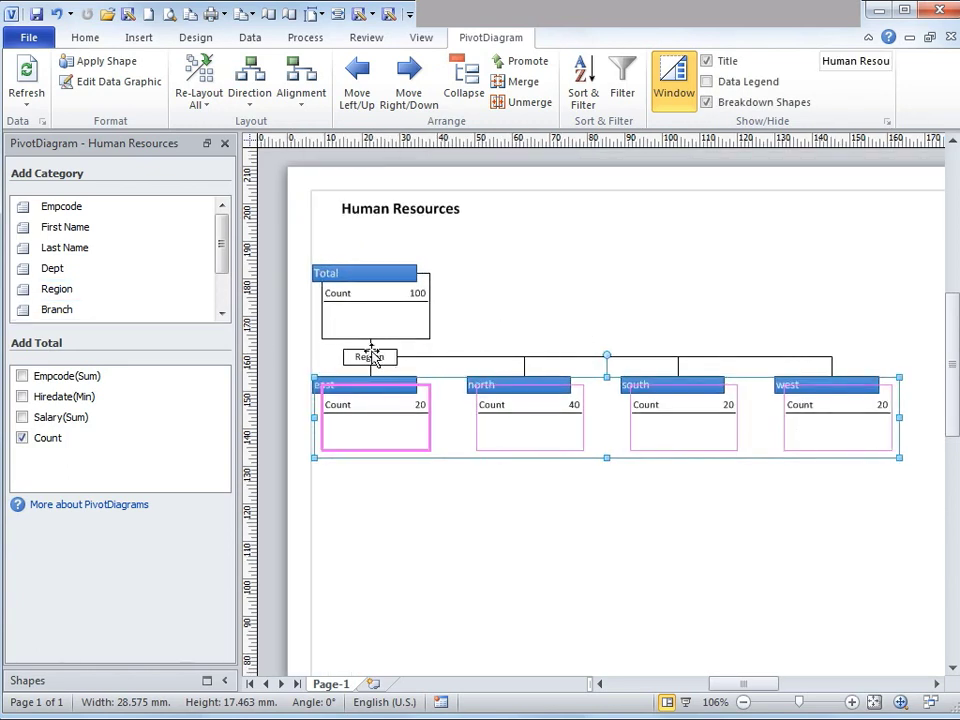
Hide the breakdown shape between the Total node and the region nodes and restore it.
left_click(370, 357)
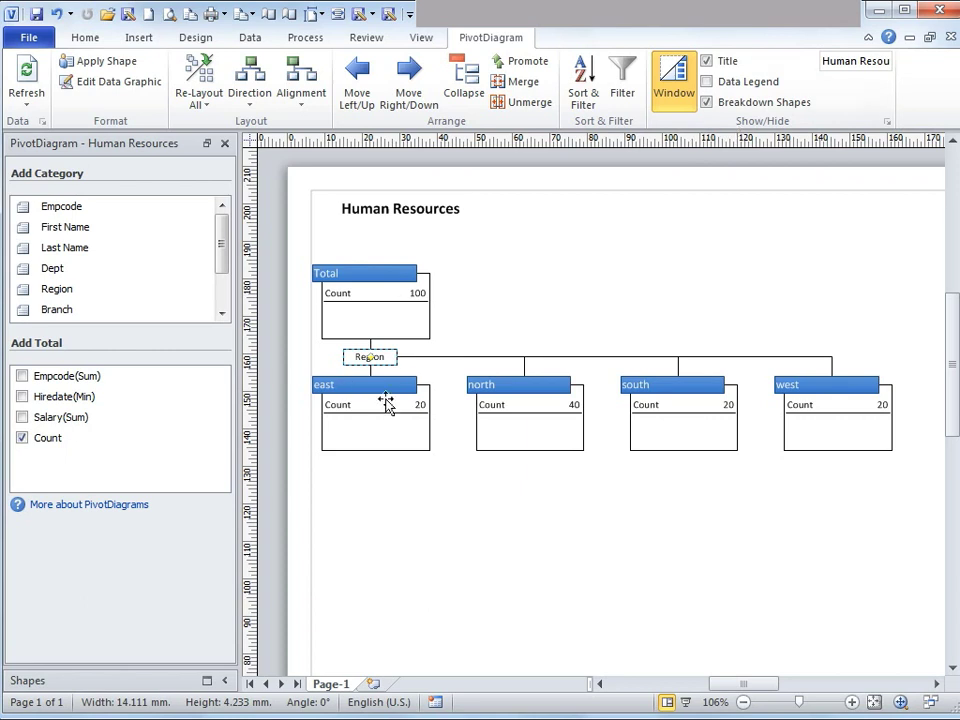
left_click(707, 104)
scroll(643, 176, "down", 3)
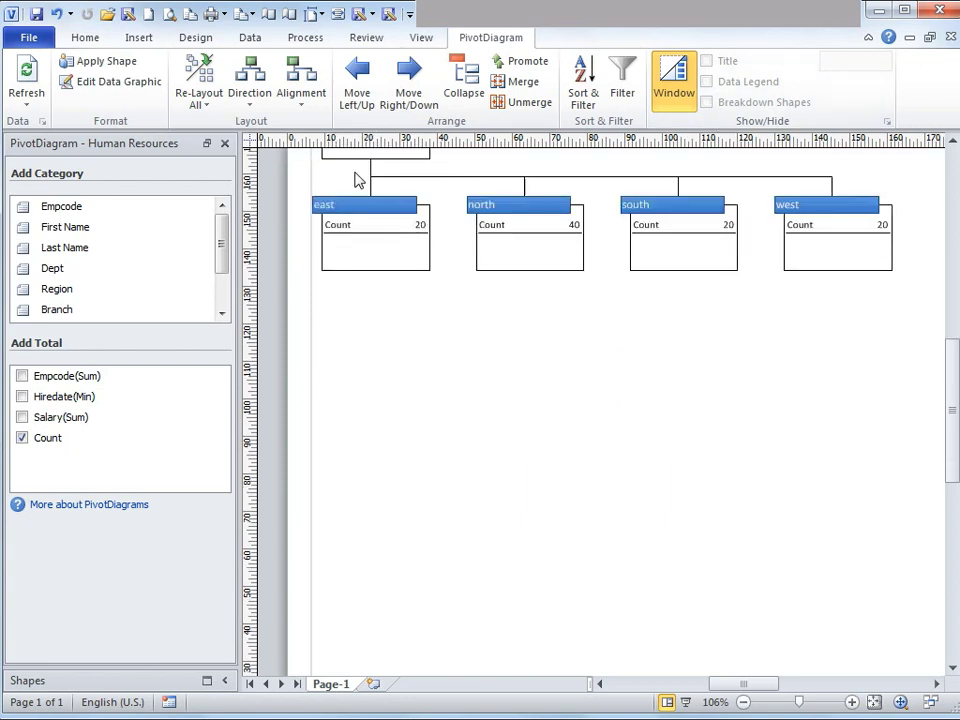
left_click_drag(949, 386, 949, 325)
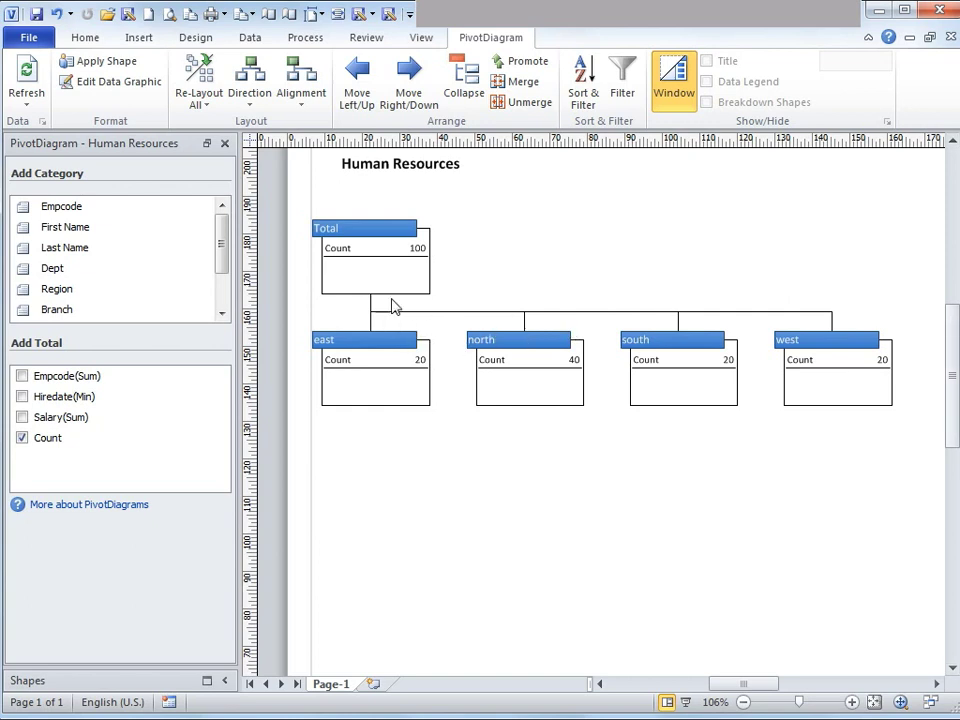
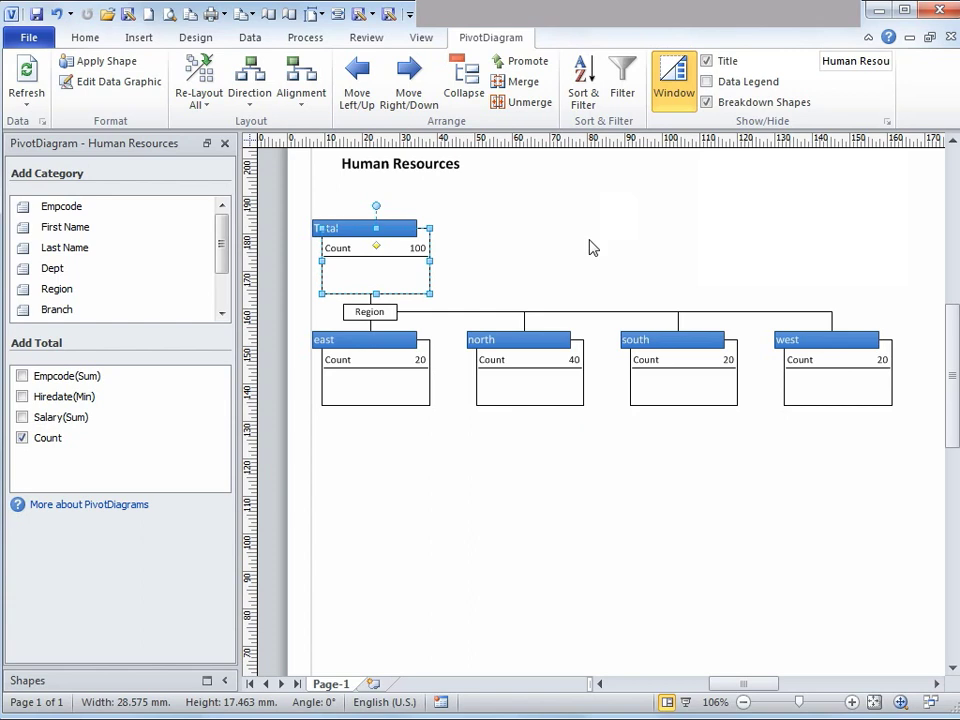
Set the layout direction of the east region node to Left-to-Right.
left_click(300, 333)
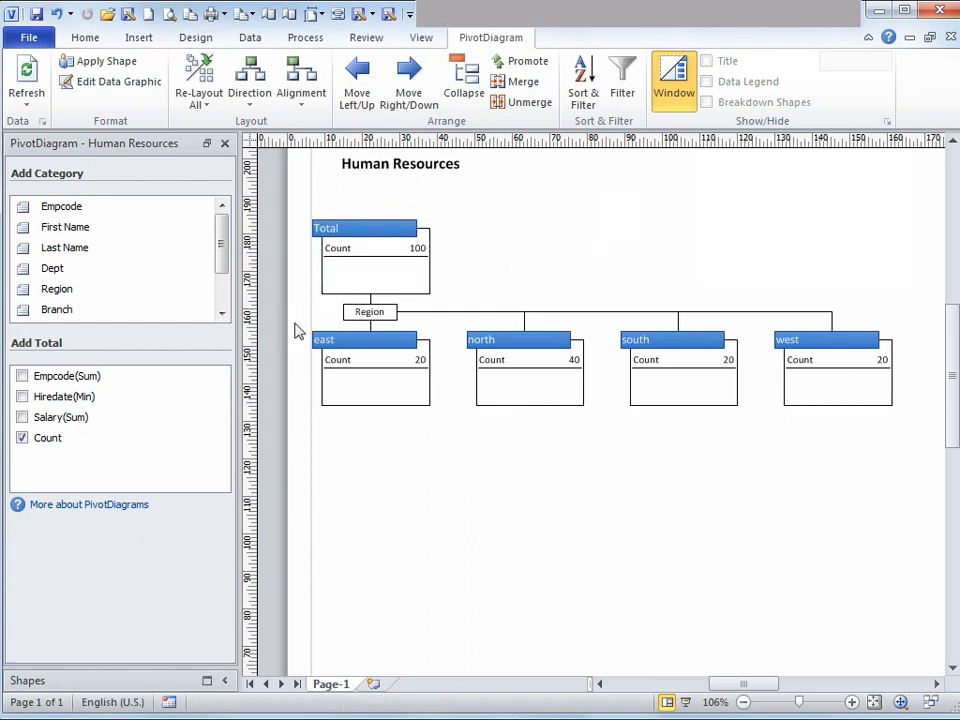
left_click_drag(296, 332, 930, 430)
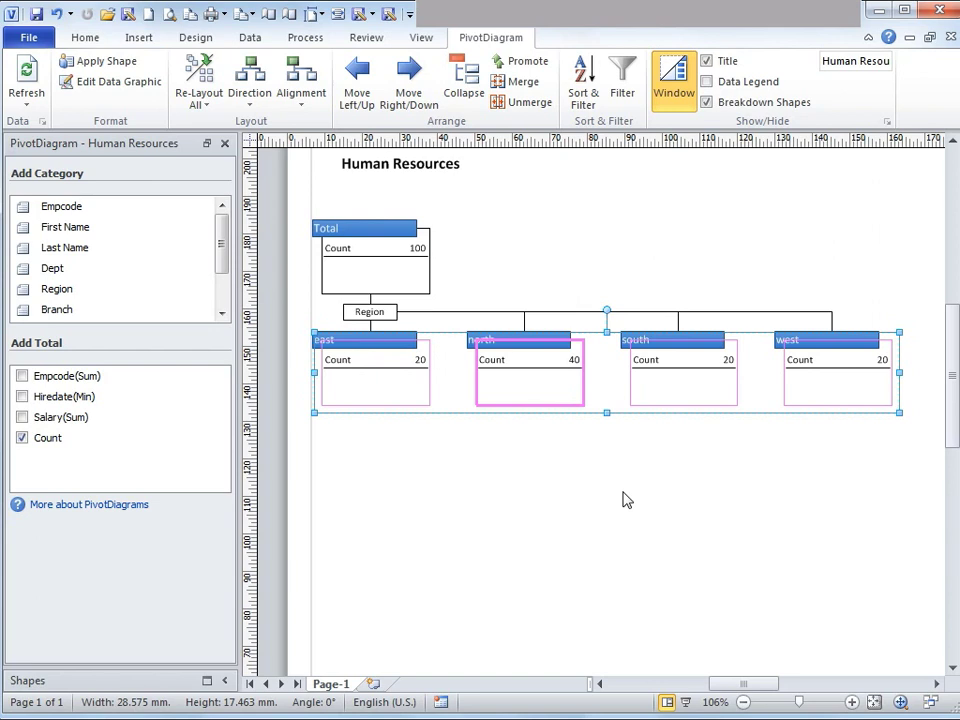
left_click(394, 410)
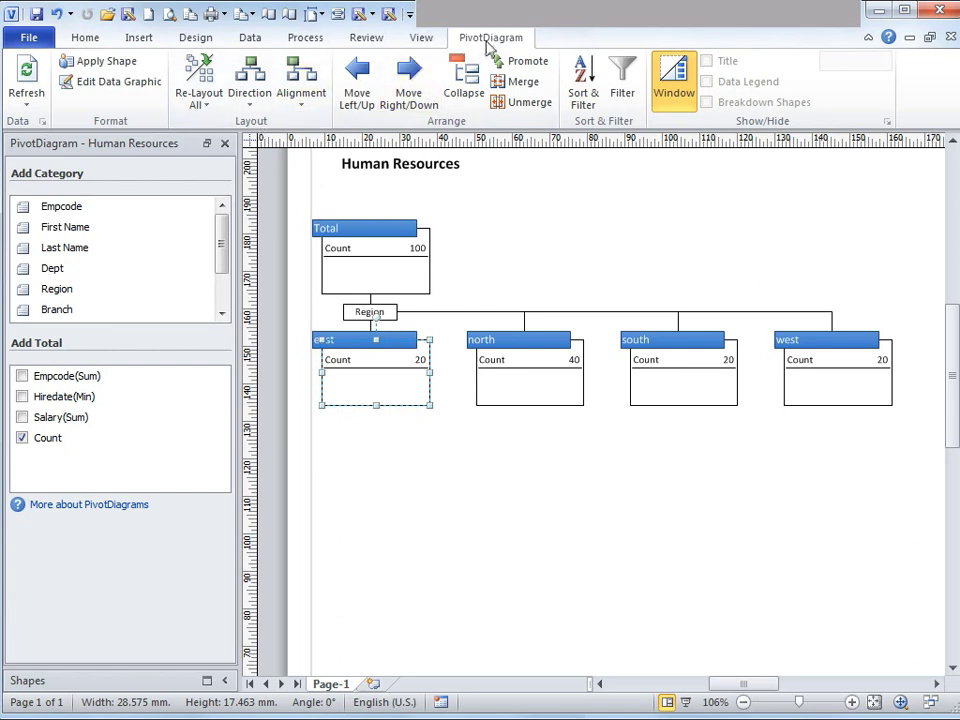
left_click(250, 95)
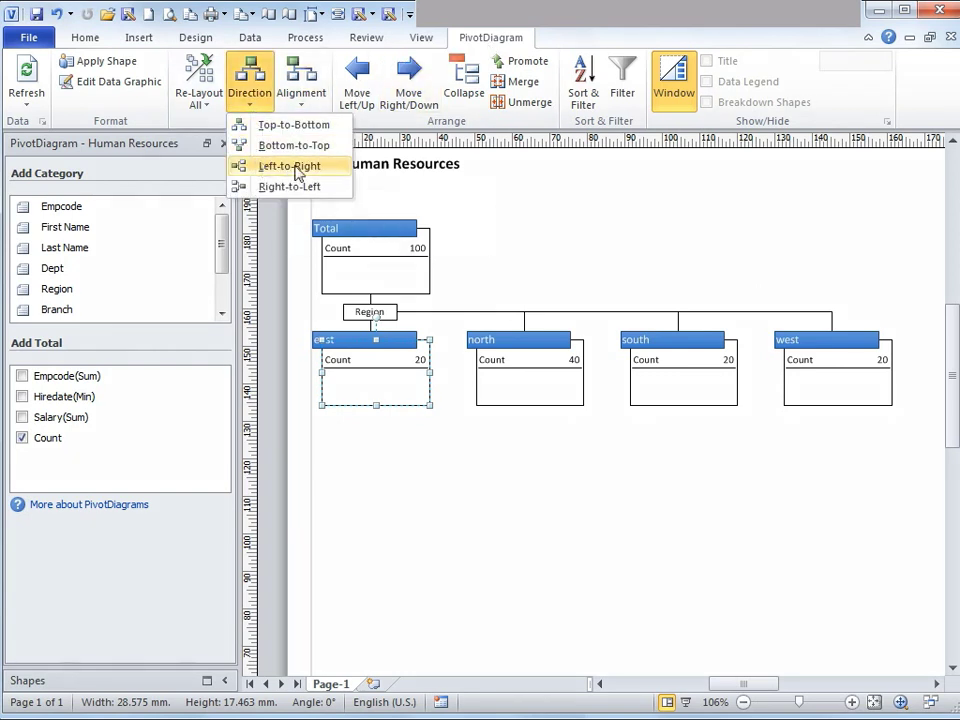
left_click(266, 167)
Break the east node down by the Dept category and collapse that breakdown.
left_click(404, 348)
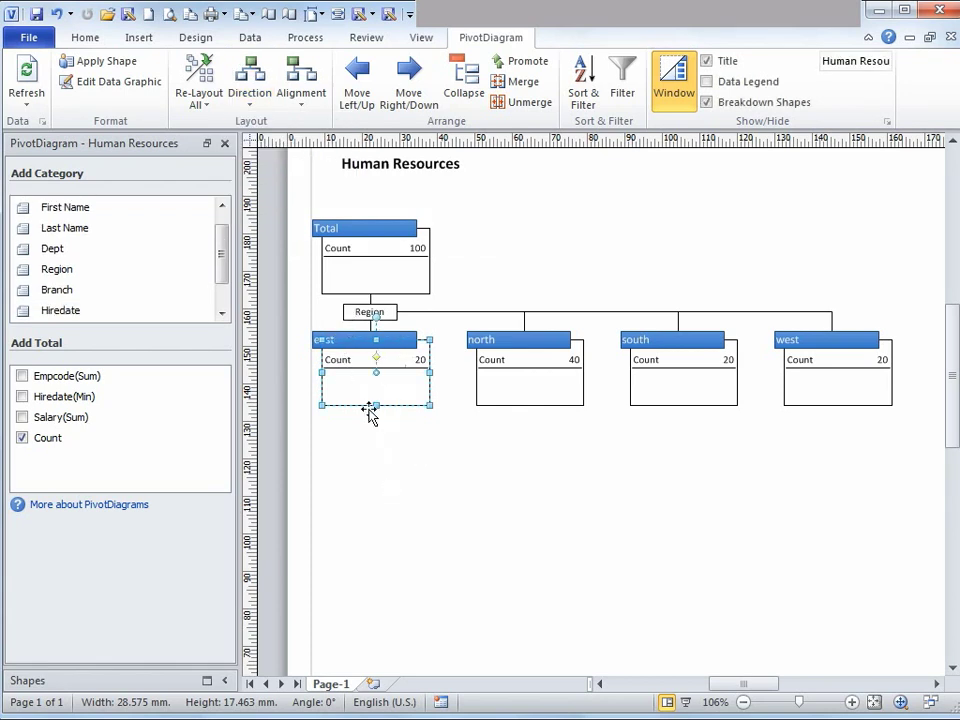
left_click(71, 250)
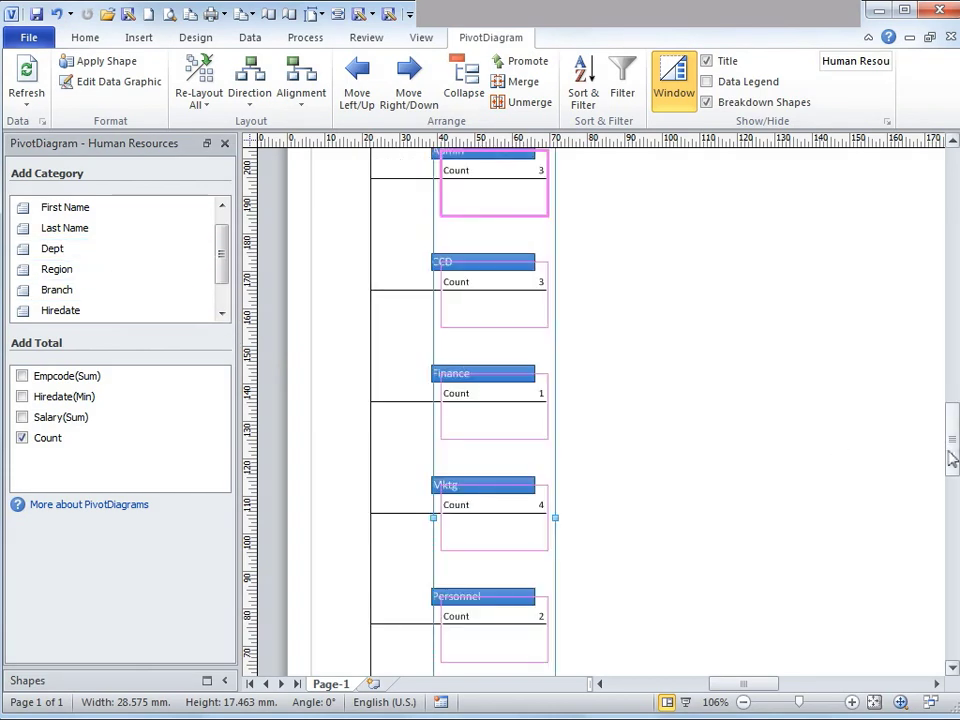
scroll(950, 450, "up", 4)
right_click(389, 290)
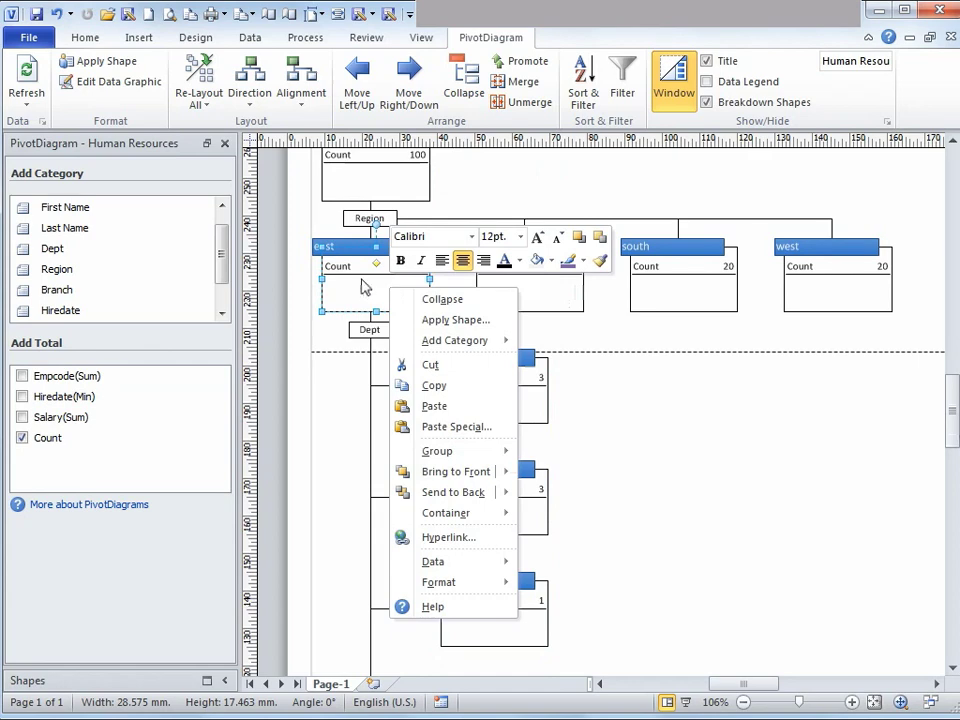
right_click(362, 283)
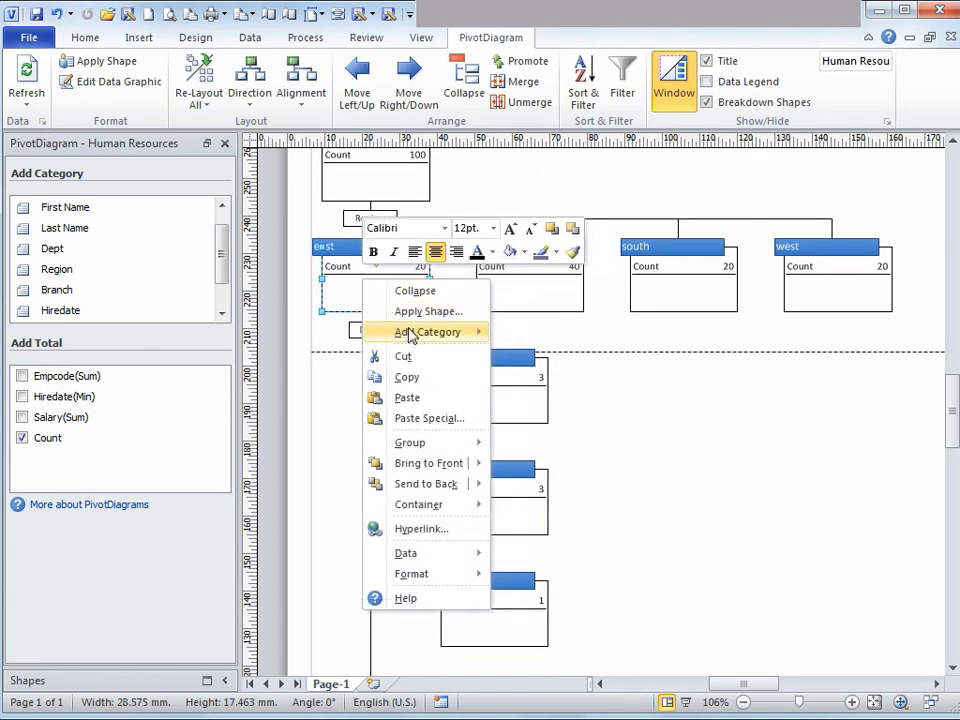
mouse_move(414, 333)
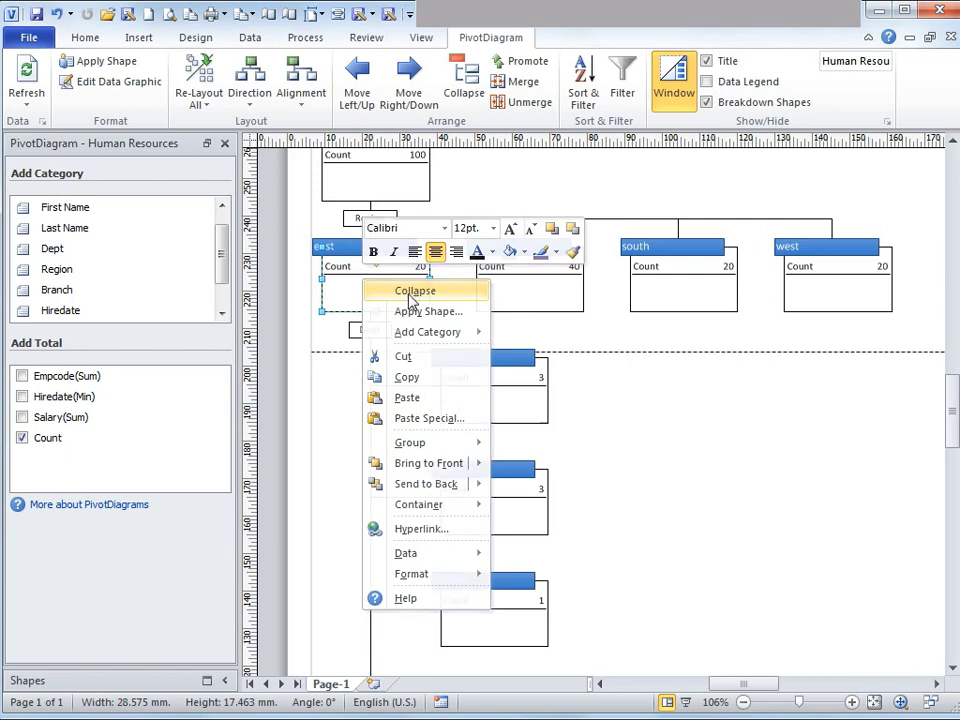
left_click(412, 292)
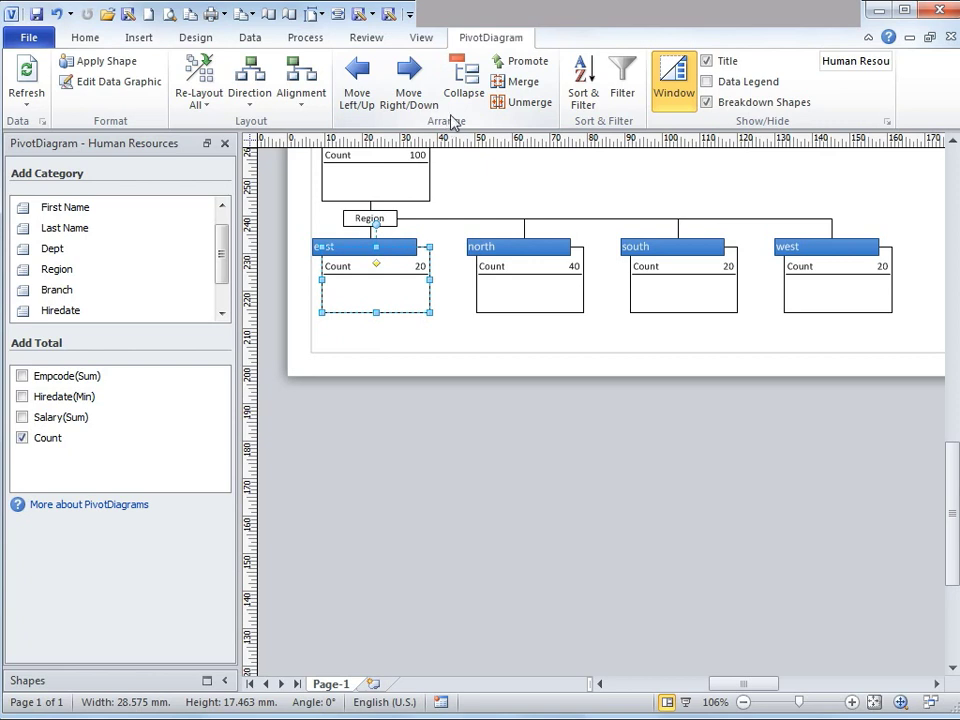
Break the east node down by the Dept category.
right_click(396, 288)
mouse_move(474, 318)
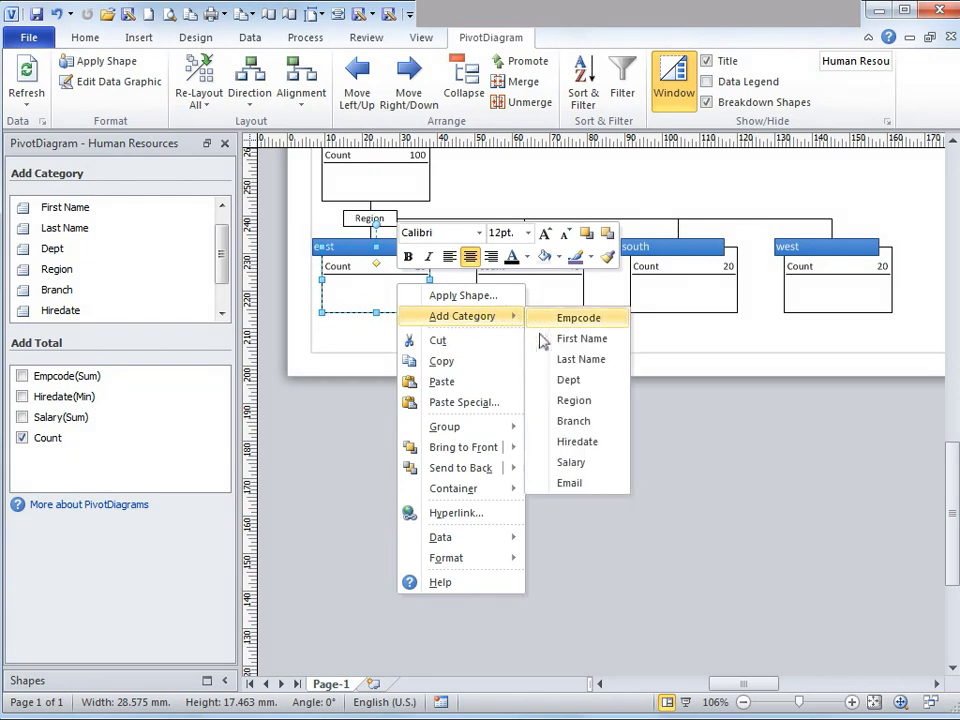
left_click(598, 380)
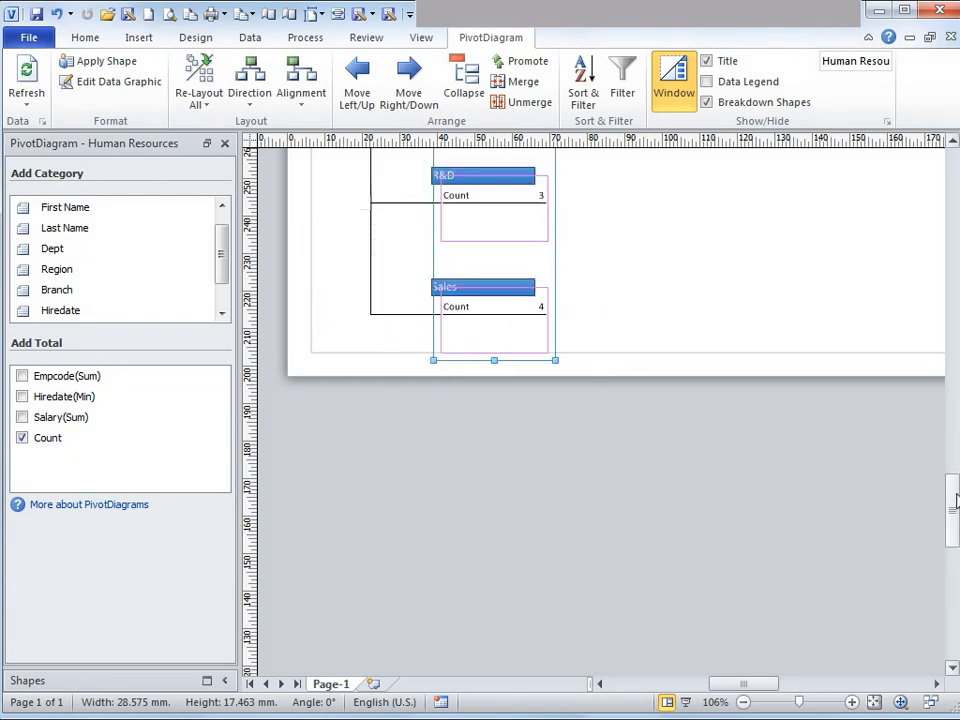
left_click_drag(955, 500, 955, 408)
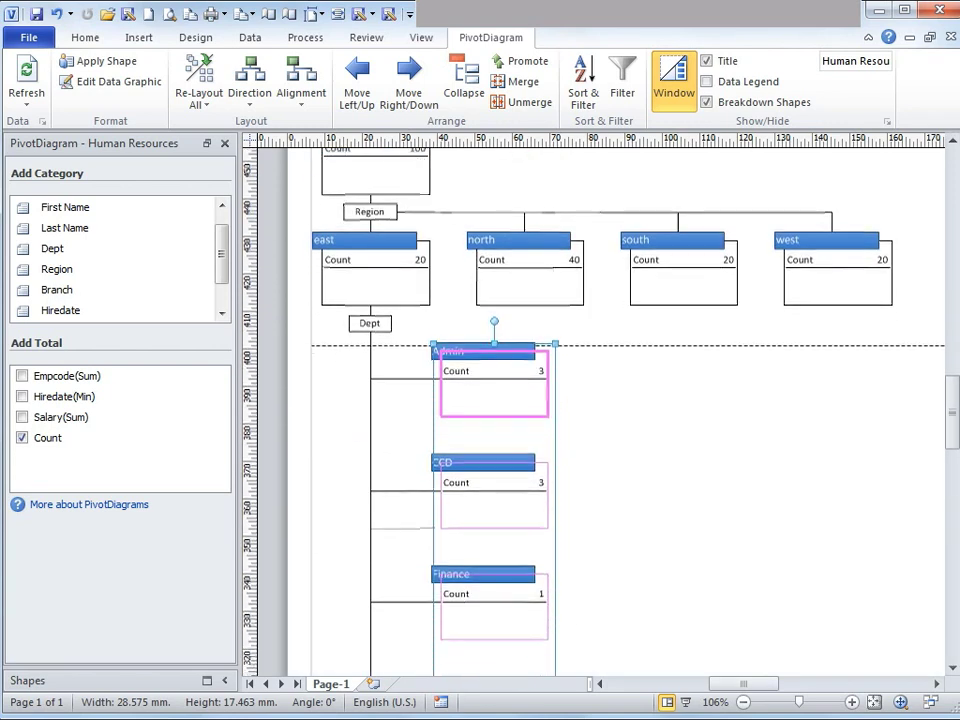
left_click(793, 358)
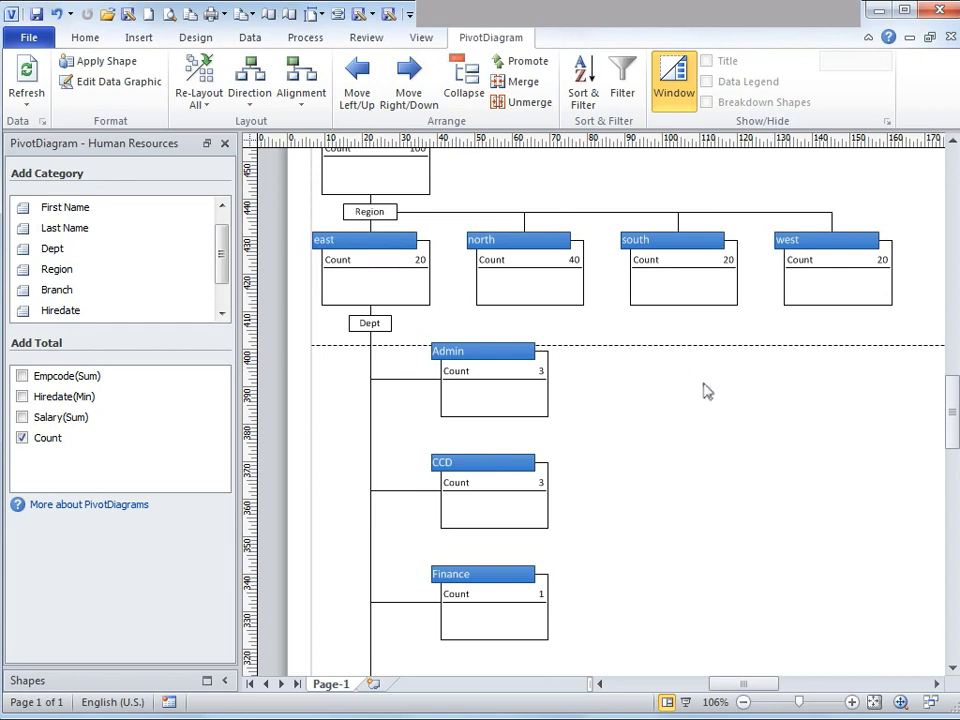
Hide the page breaks on the drawing page.
left_click(421, 37)
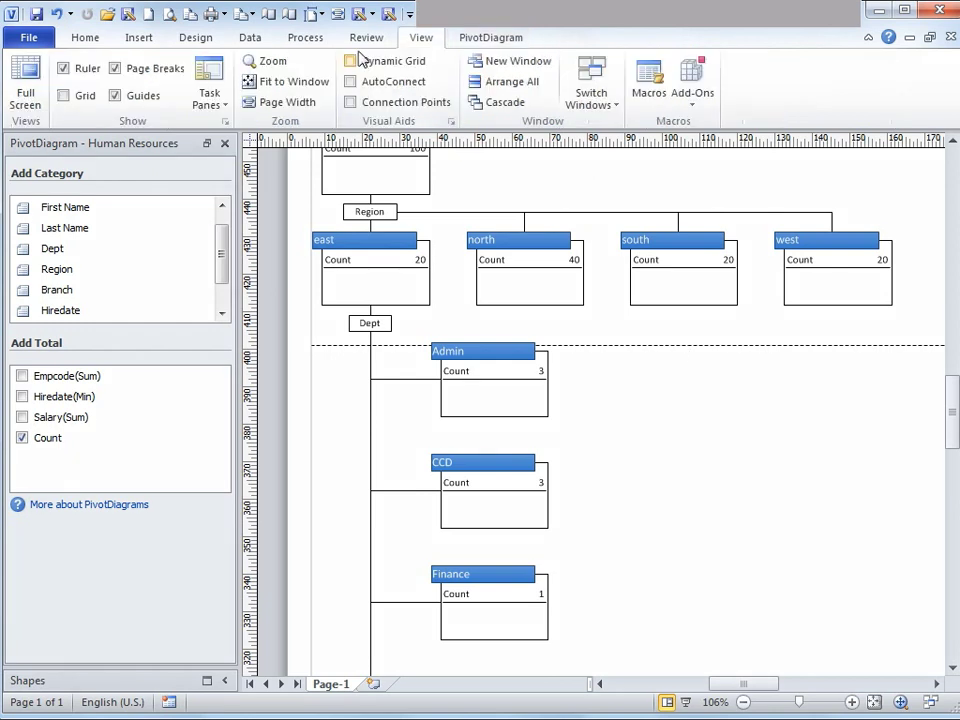
left_click(116, 68)
scroll(589, 317, "down", 3)
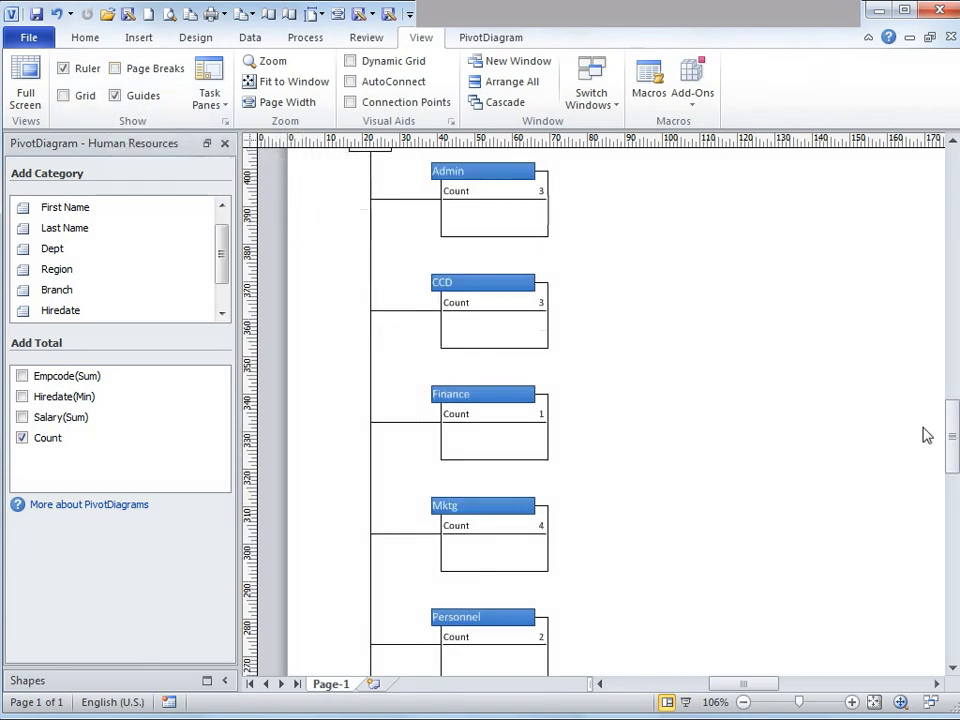
left_click_drag(951, 440, 952, 364)
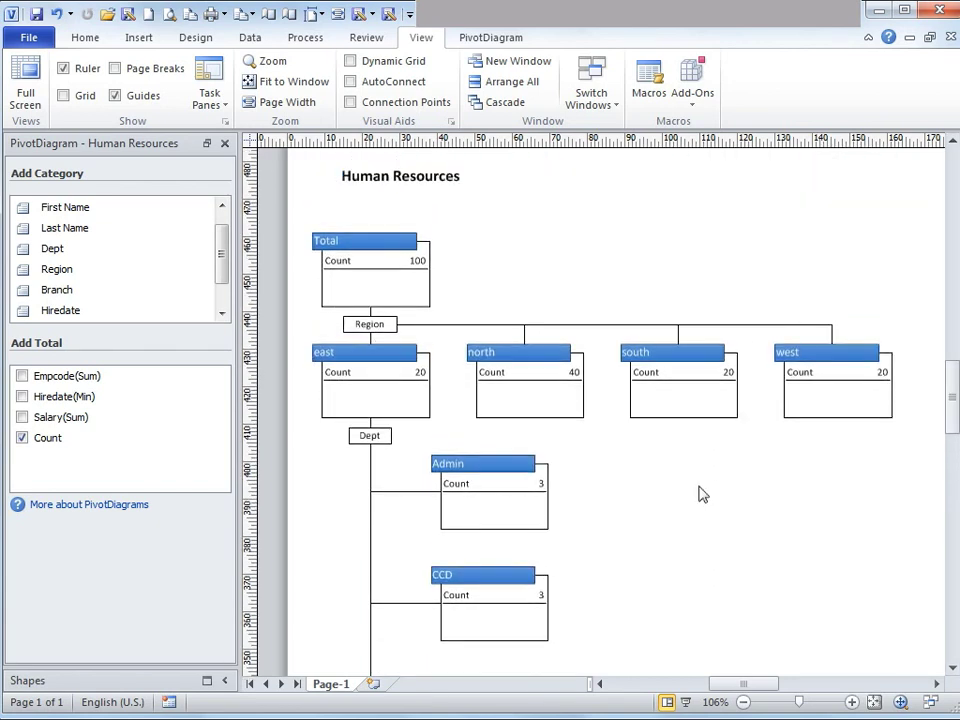
Break the Admin department node down by the First Name category.
left_click(540, 470)
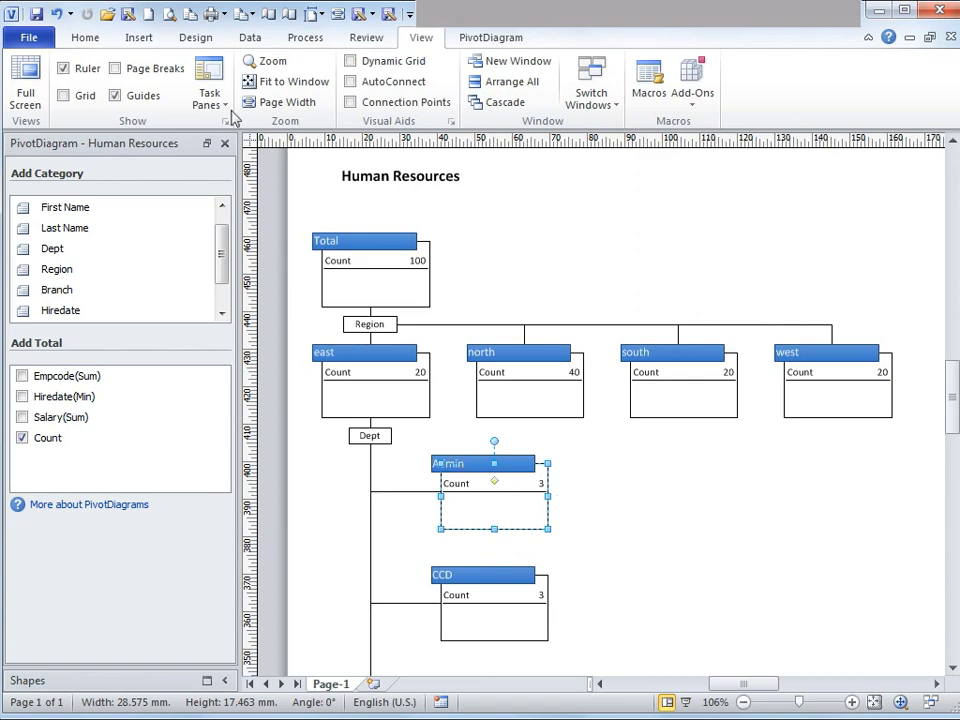
left_click(125, 209)
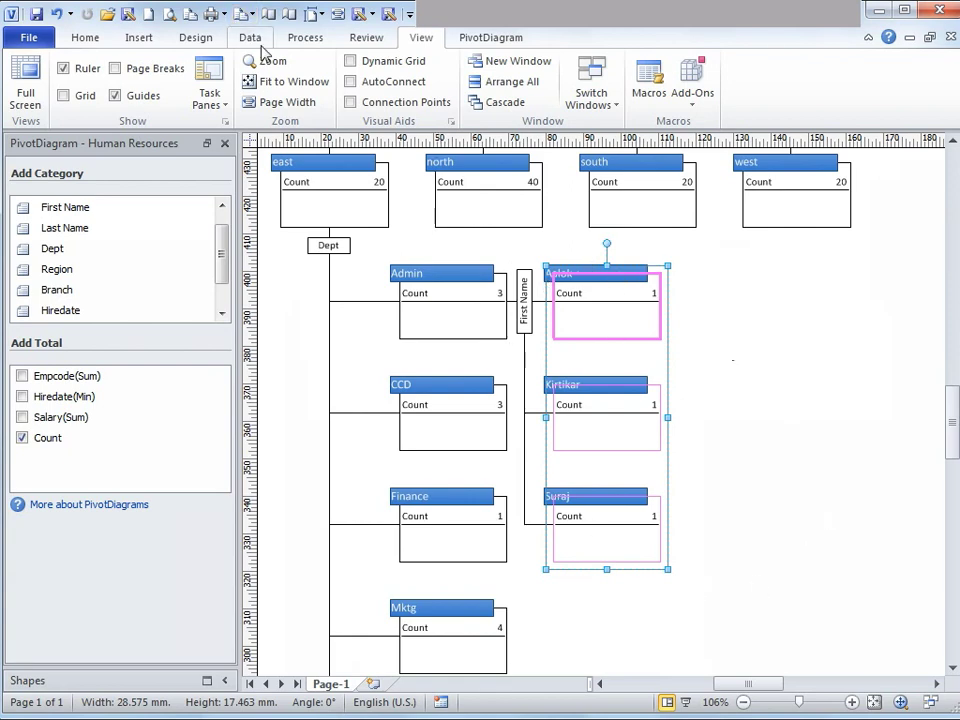
Set the layout direction of the Admin node's First Name breakdown to Top-to-Bottom.
left_click(490, 37)
left_click(478, 285)
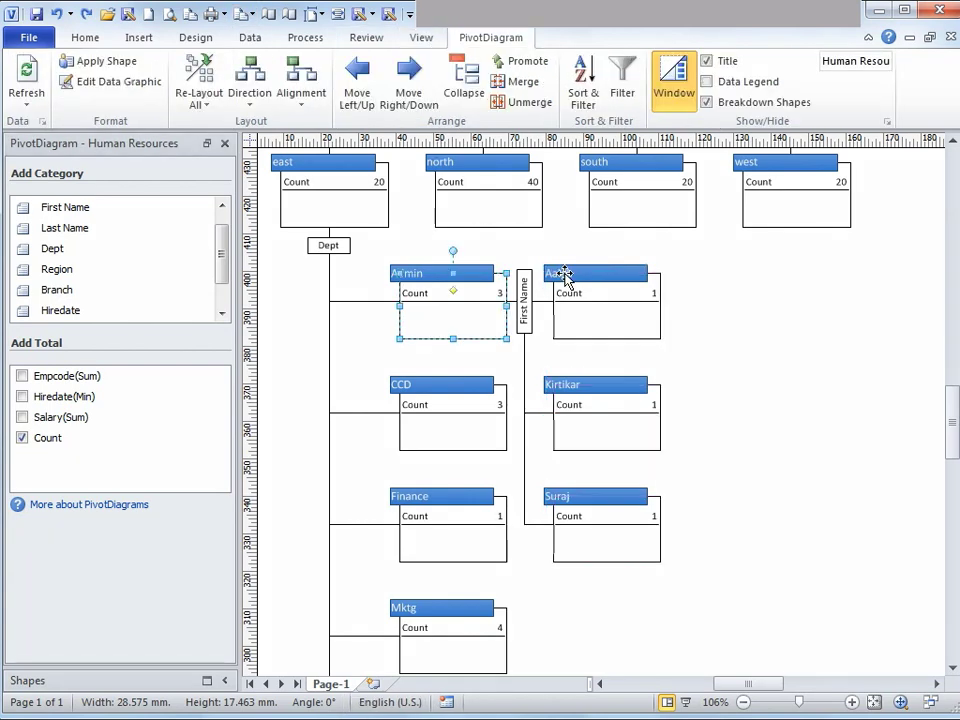
left_click(707, 350)
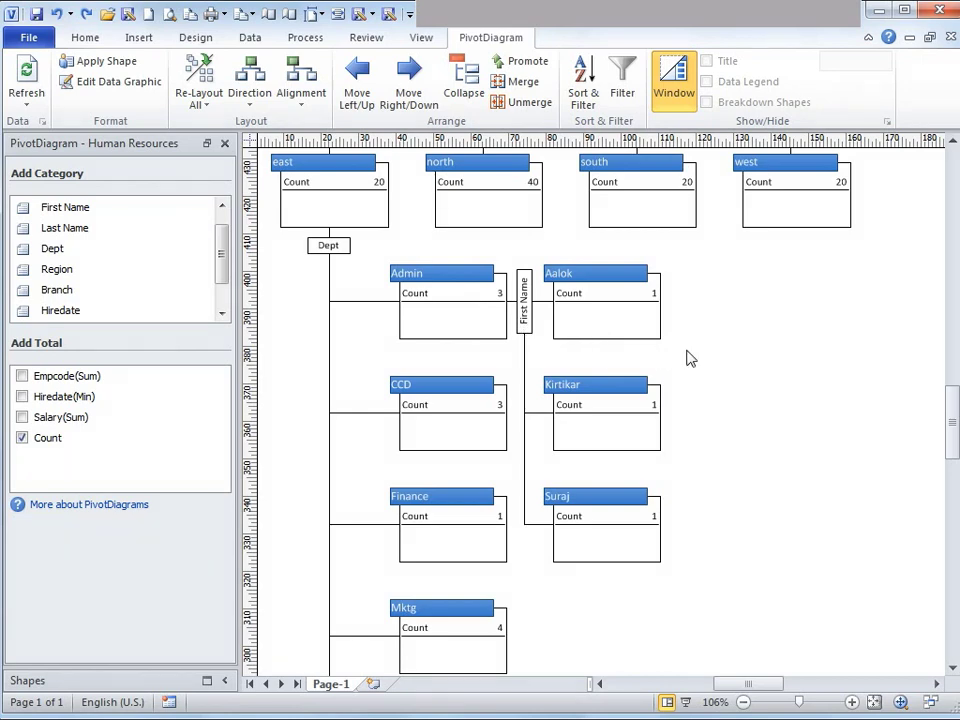
left_click(453, 316)
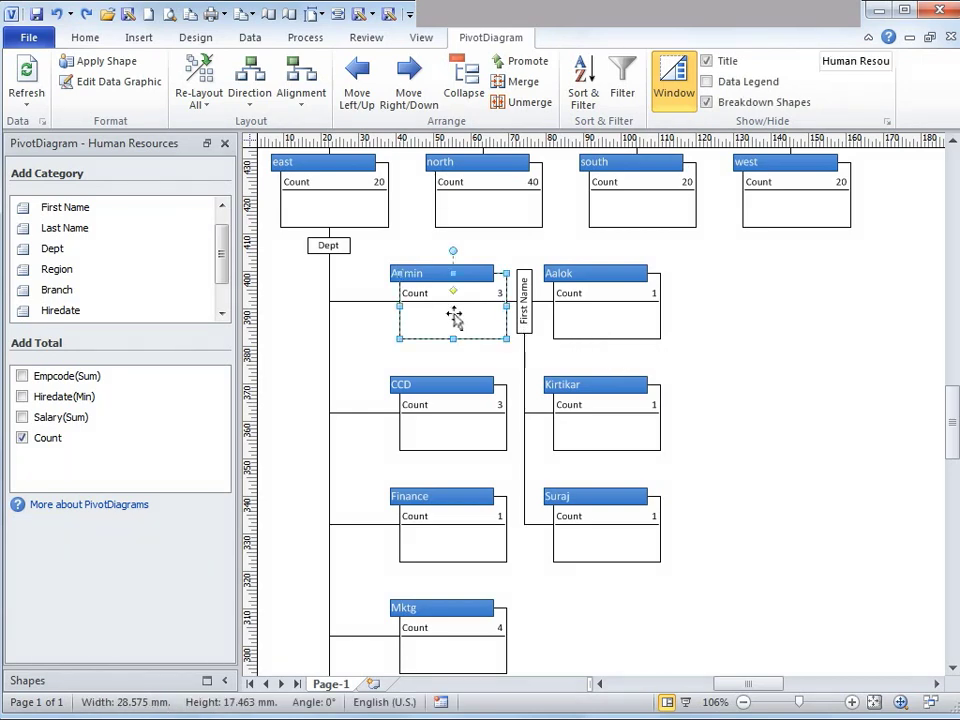
left_click(251, 109)
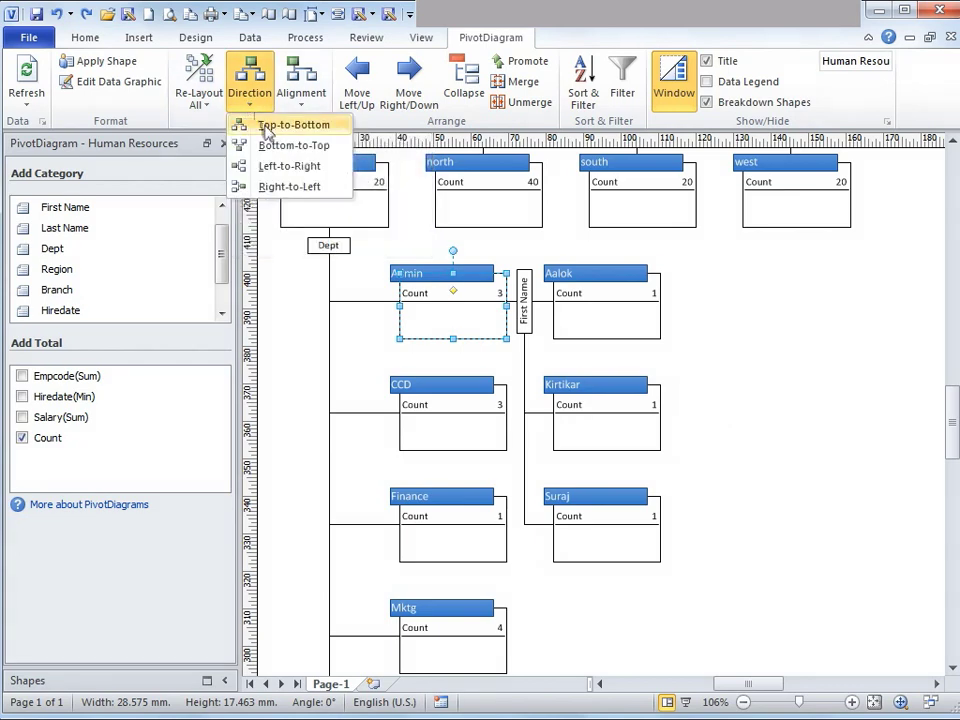
left_click(266, 126)
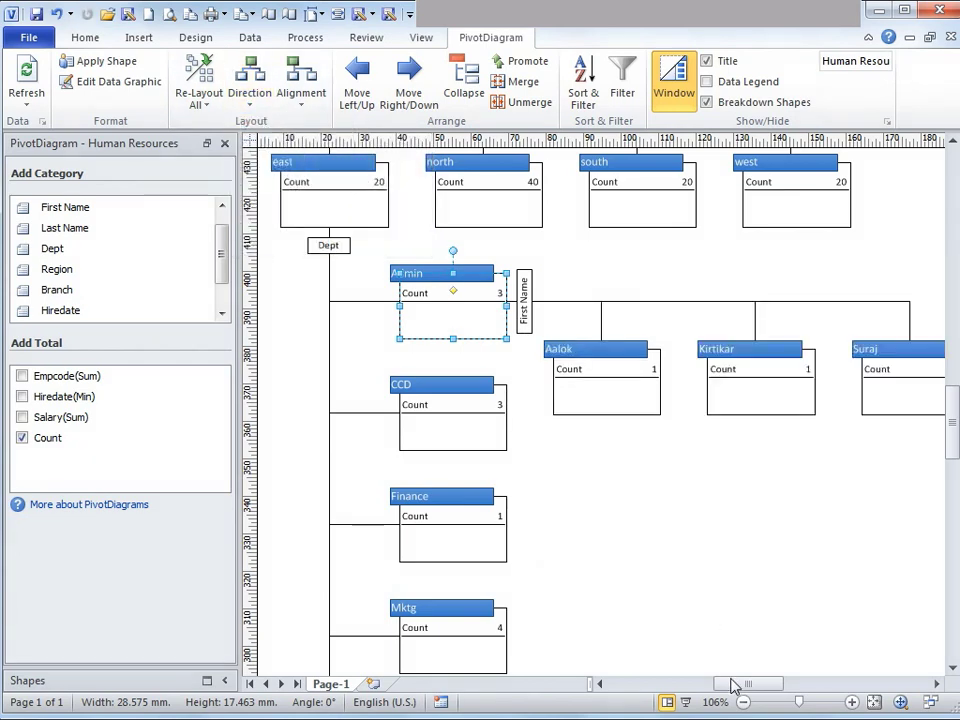
left_click_drag(735, 688, 743, 688)
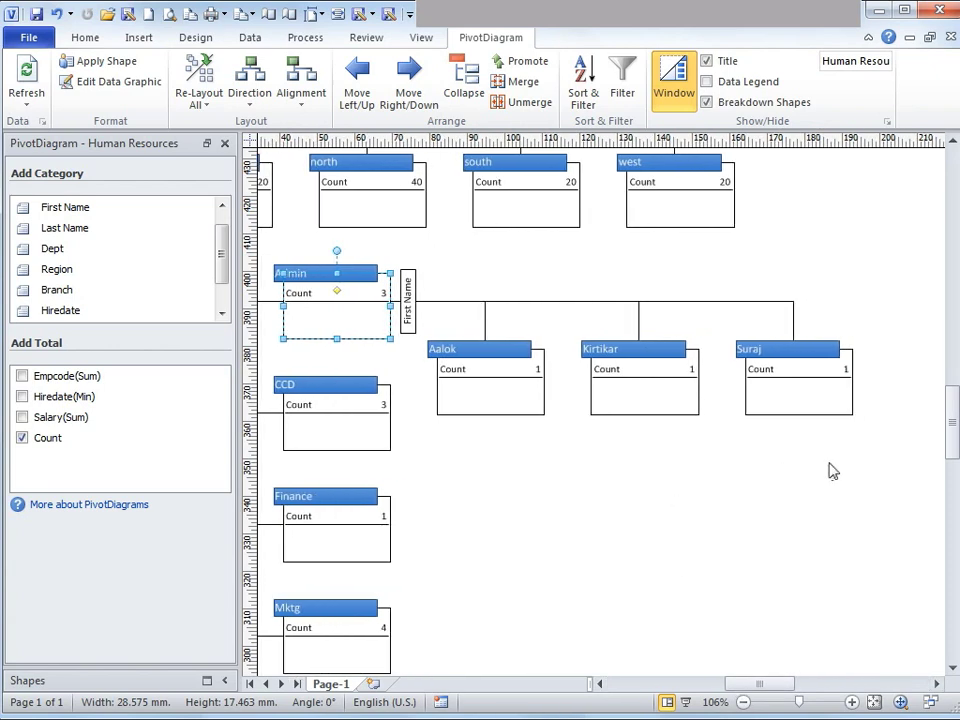
Add the Salary (Sum) total to the diagram's nodes and open its list of summary functions.
left_click_drag(920, 441, 288, 258)
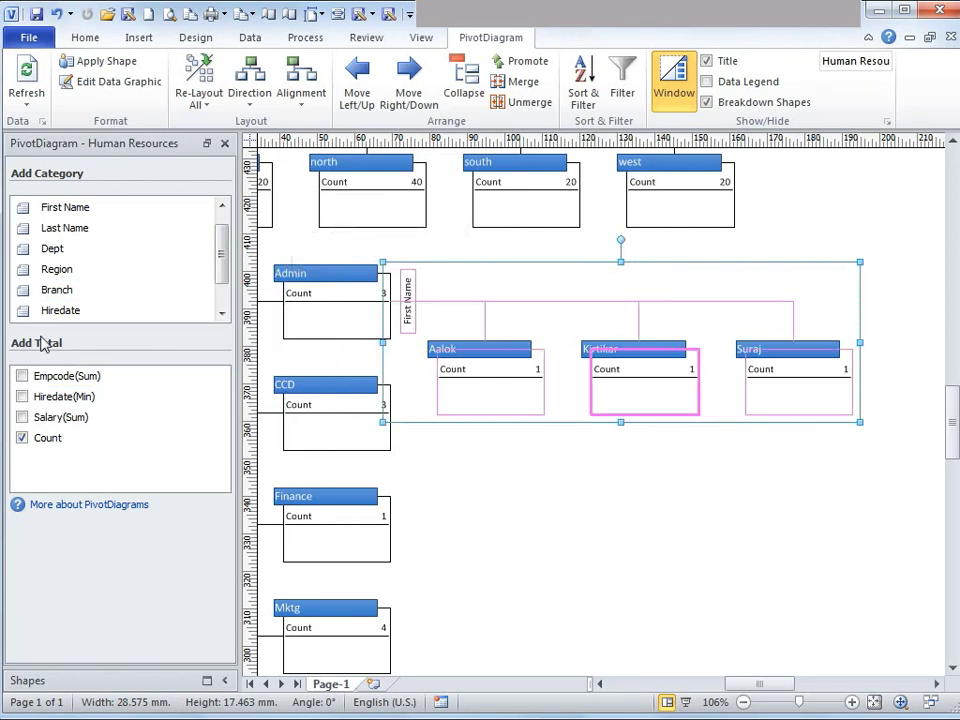
left_click(22, 418)
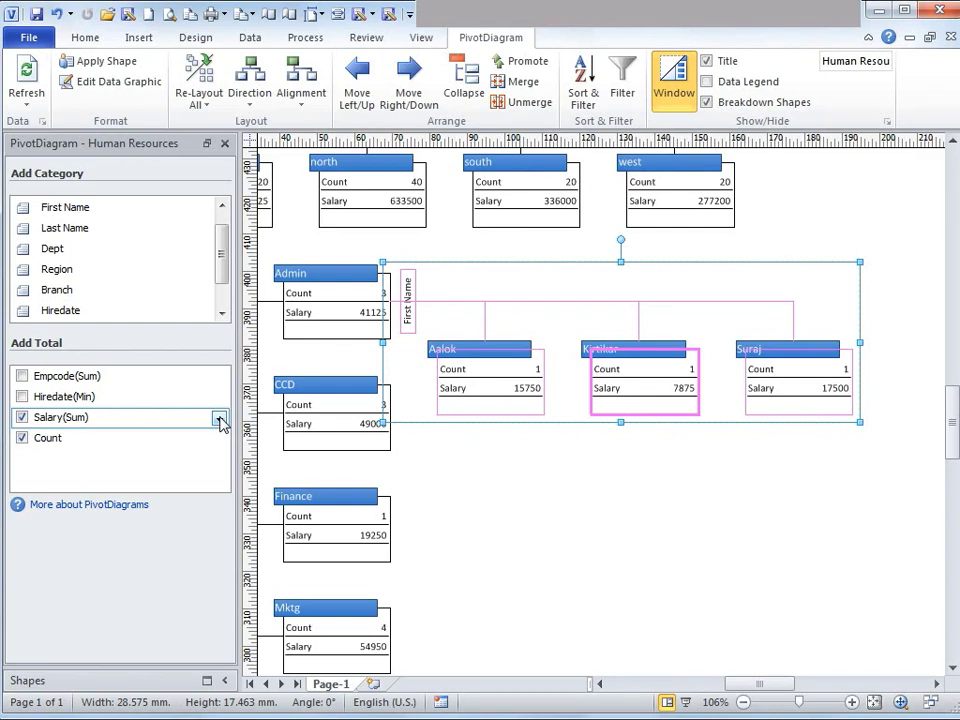
left_click(219, 419)
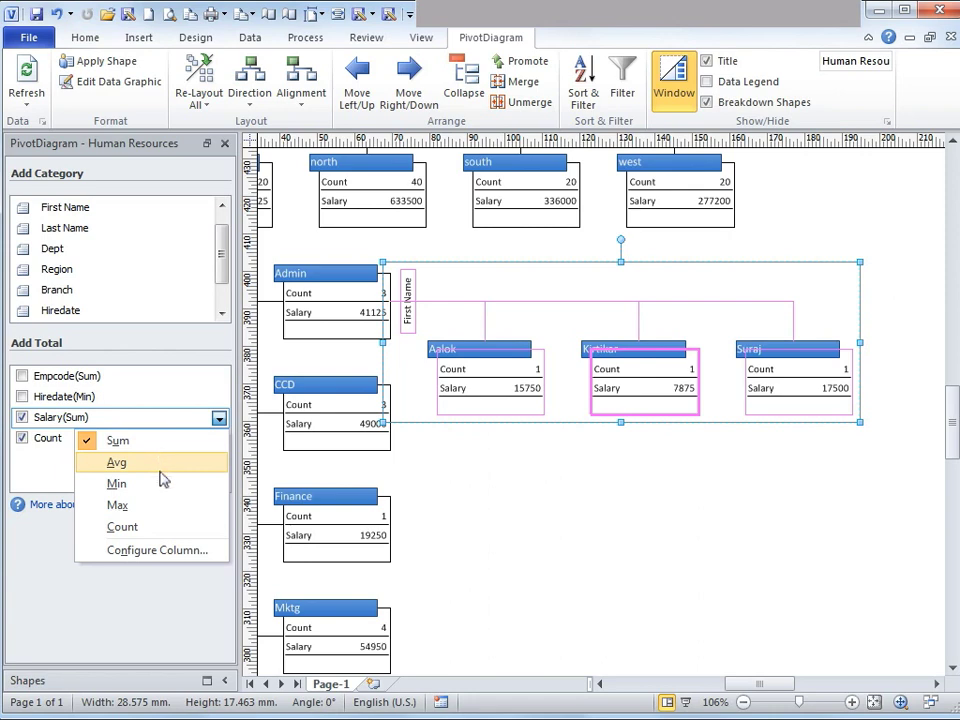
left_click(553, 528)
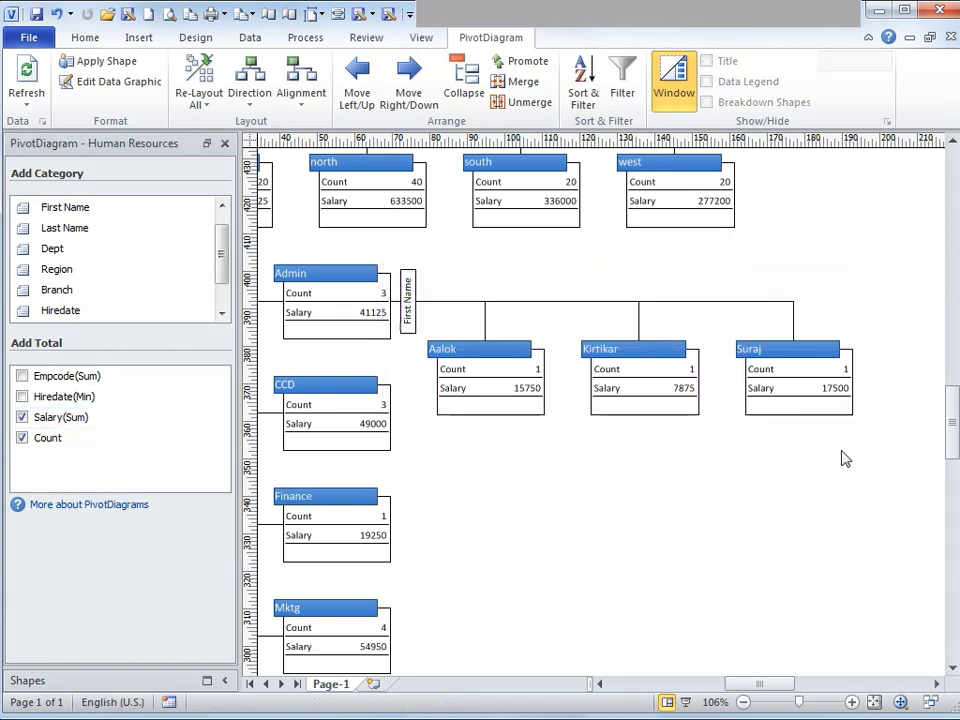
Sort the Admin node's First Name breakdown by First Name in descending order.
left_click_drag(898, 437, 388, 246)
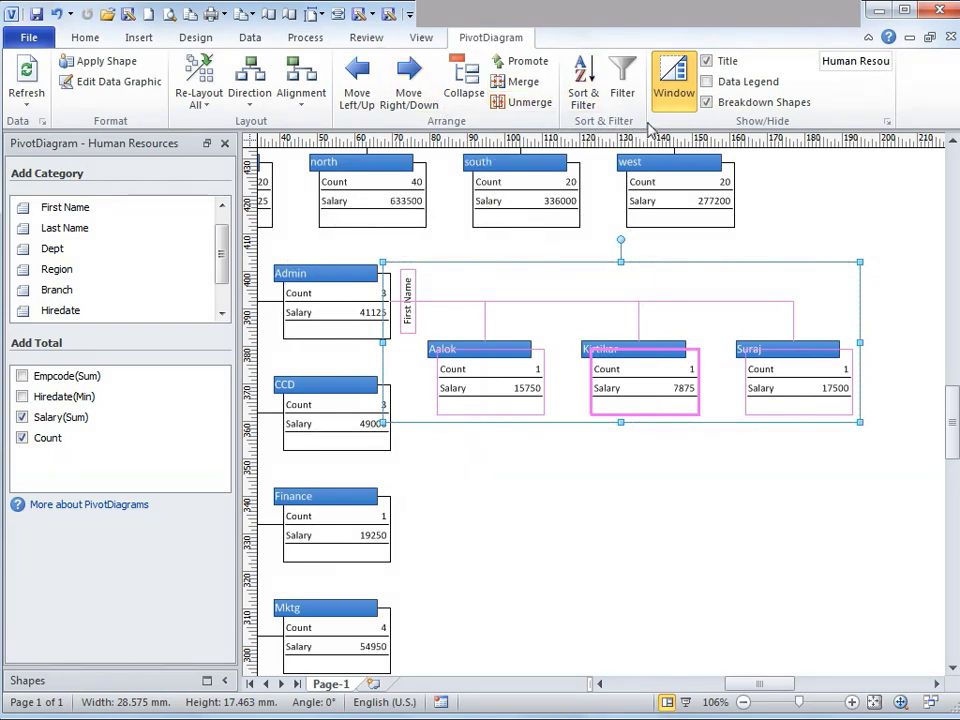
left_click(586, 95)
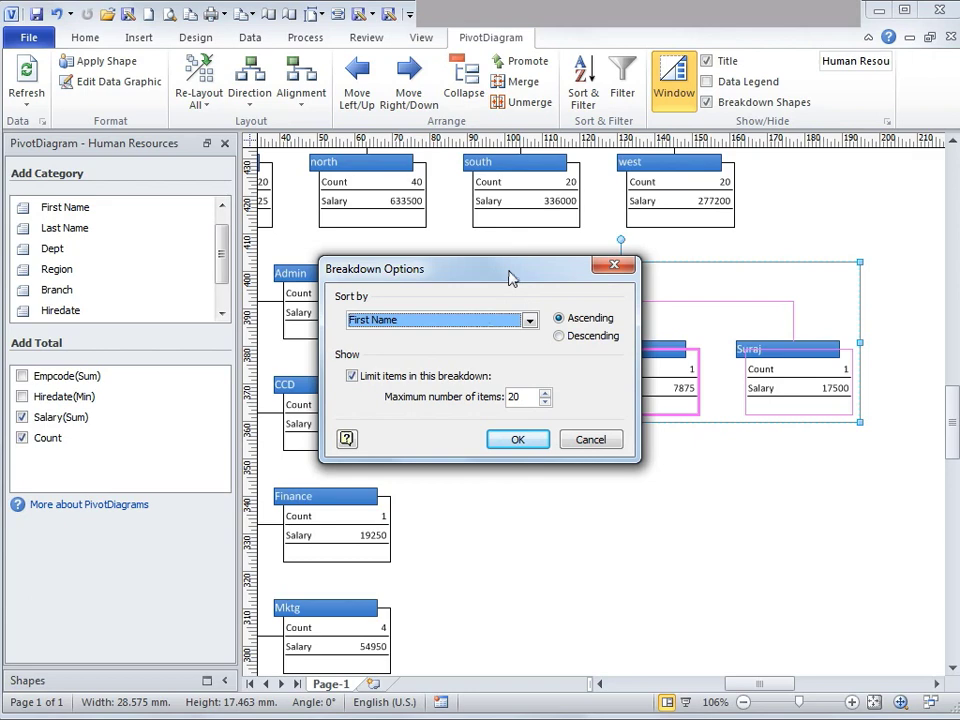
left_click_drag(510, 277, 627, 456)
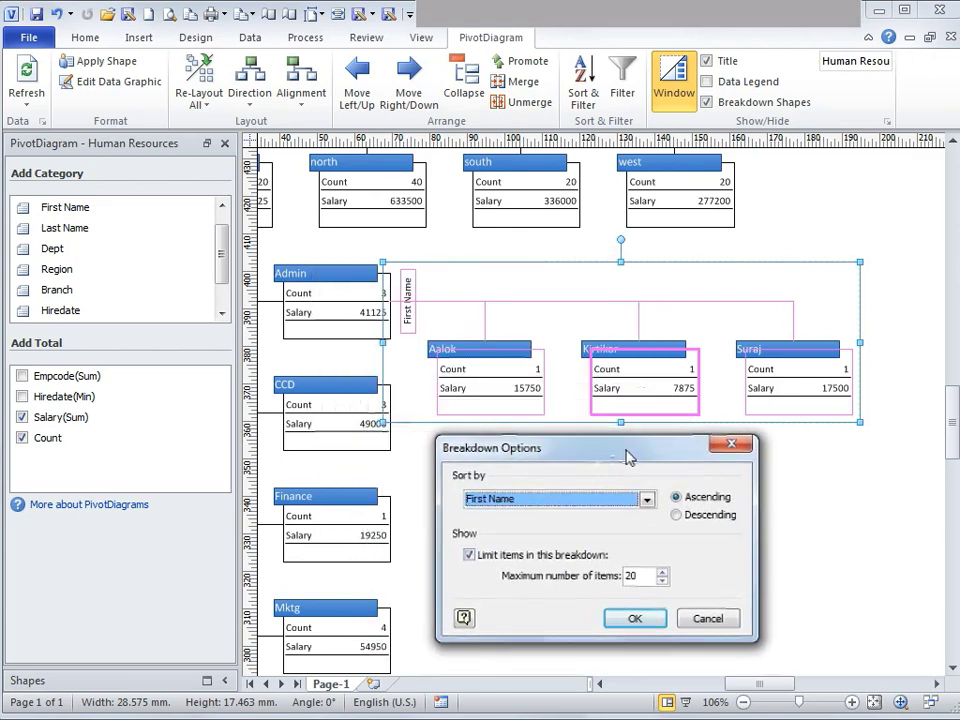
left_click(677, 515)
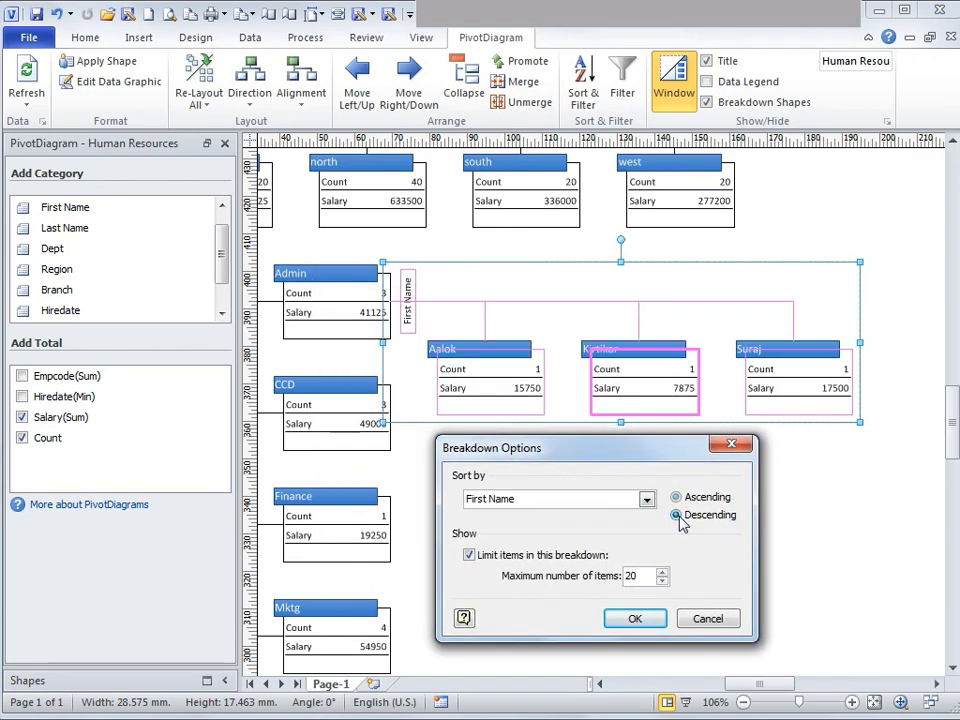
left_click(648, 618)
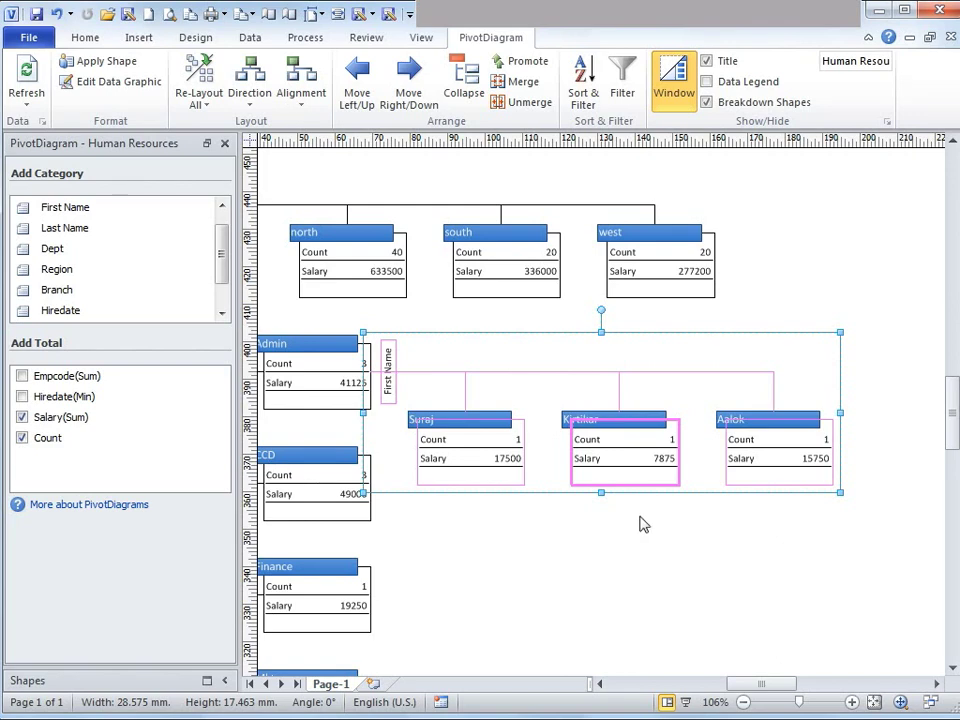
left_click(643, 524)
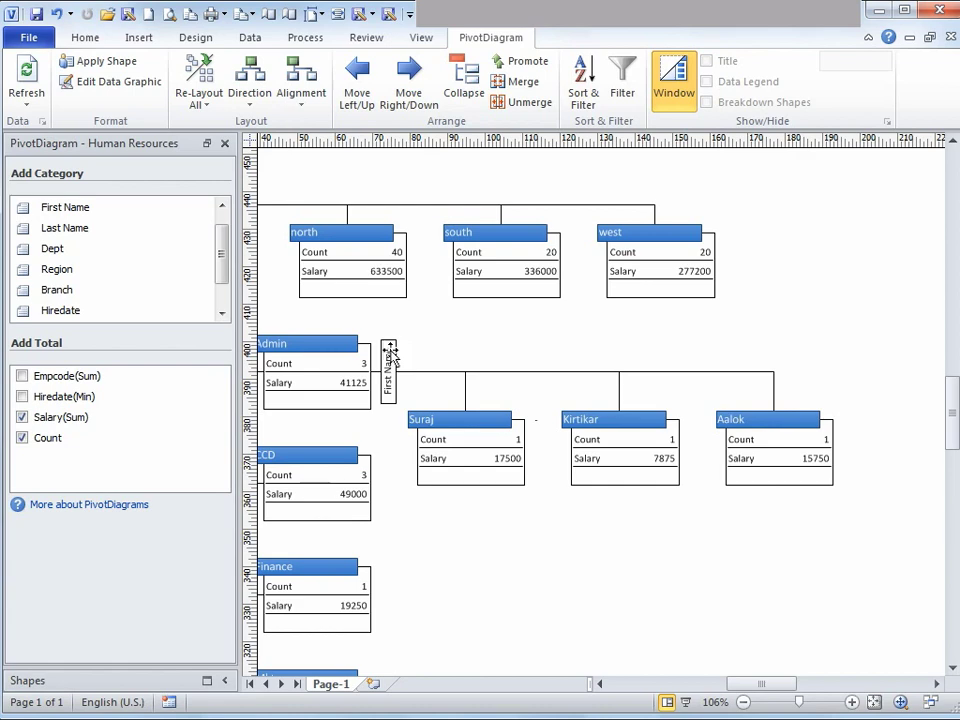
Filter the Admin node's First Name breakdown to show only names where First Name does not begin with A.
left_click(390, 355)
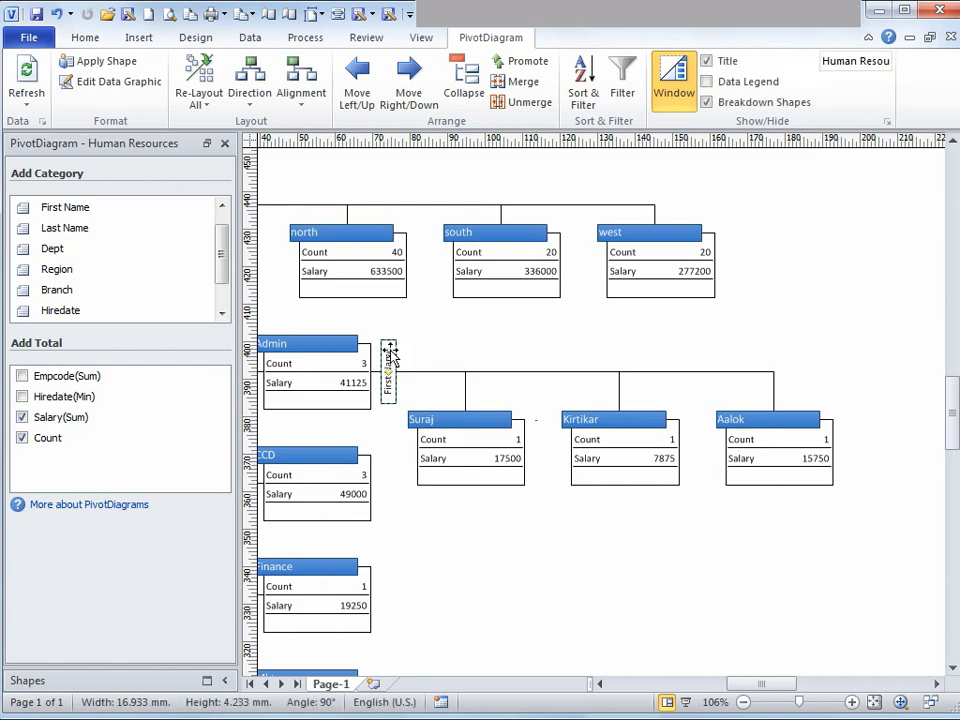
left_click(625, 93)
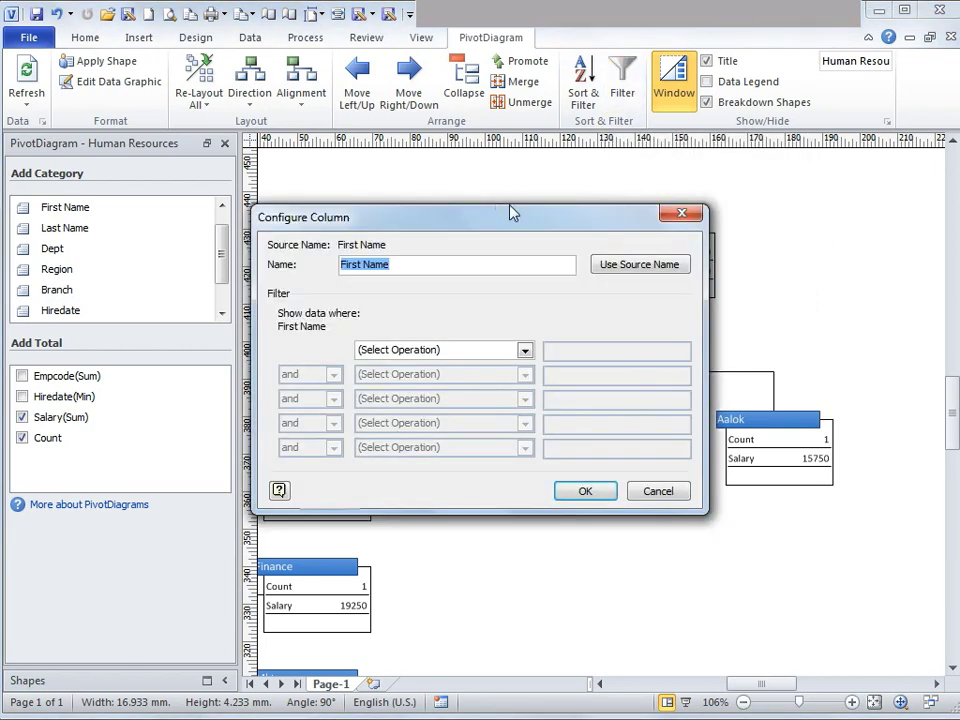
left_click_drag(540, 234, 315, 124)
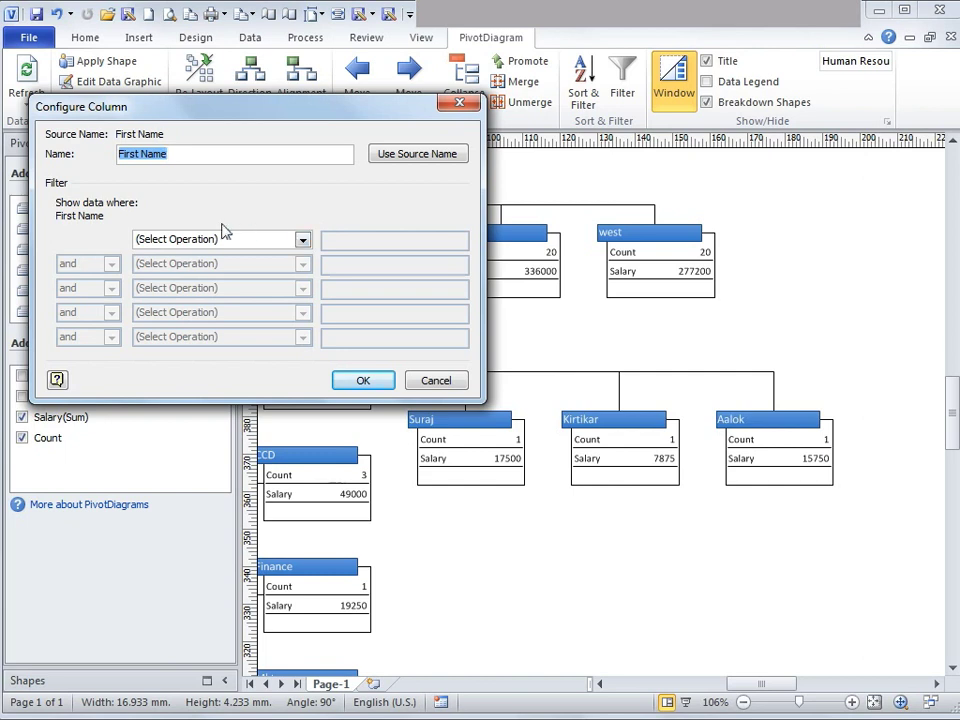
left_click(302, 240)
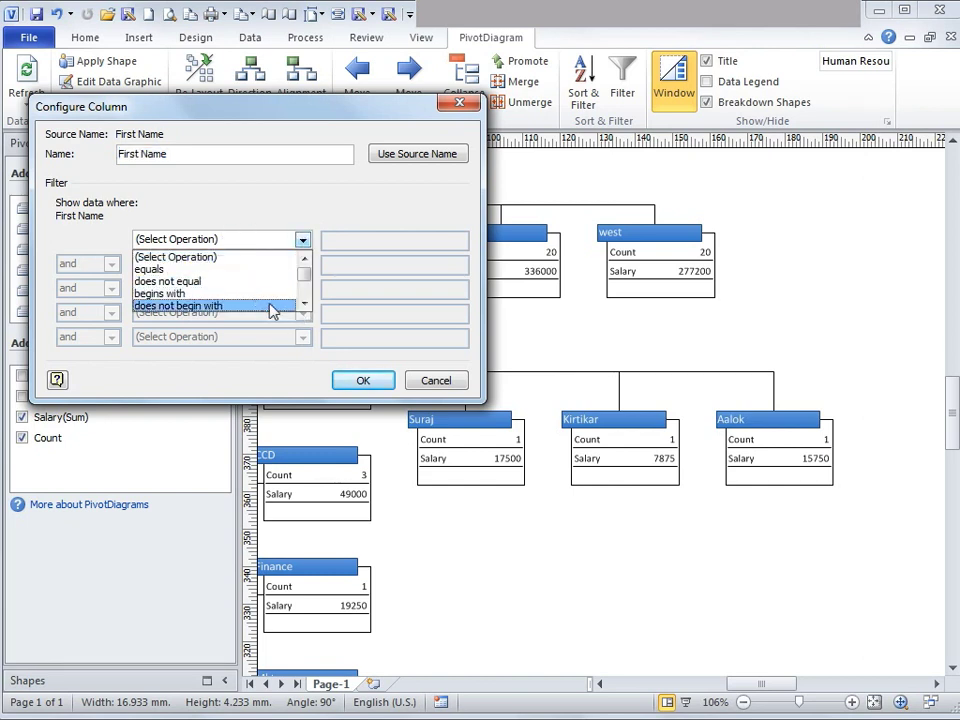
left_click(303, 305)
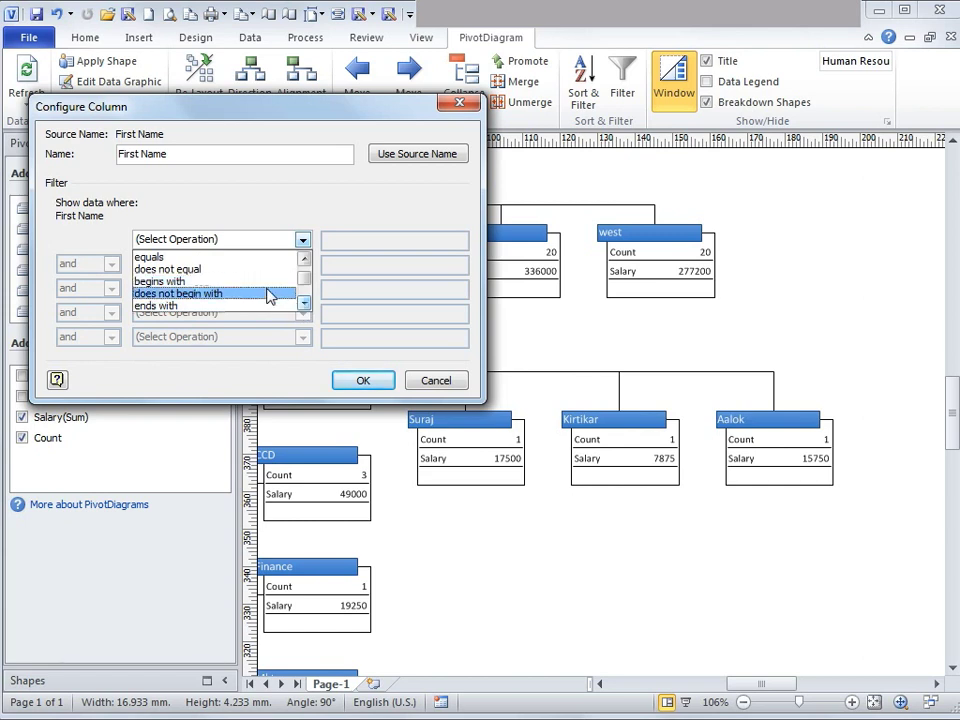
left_click(268, 294)
left_click(408, 247)
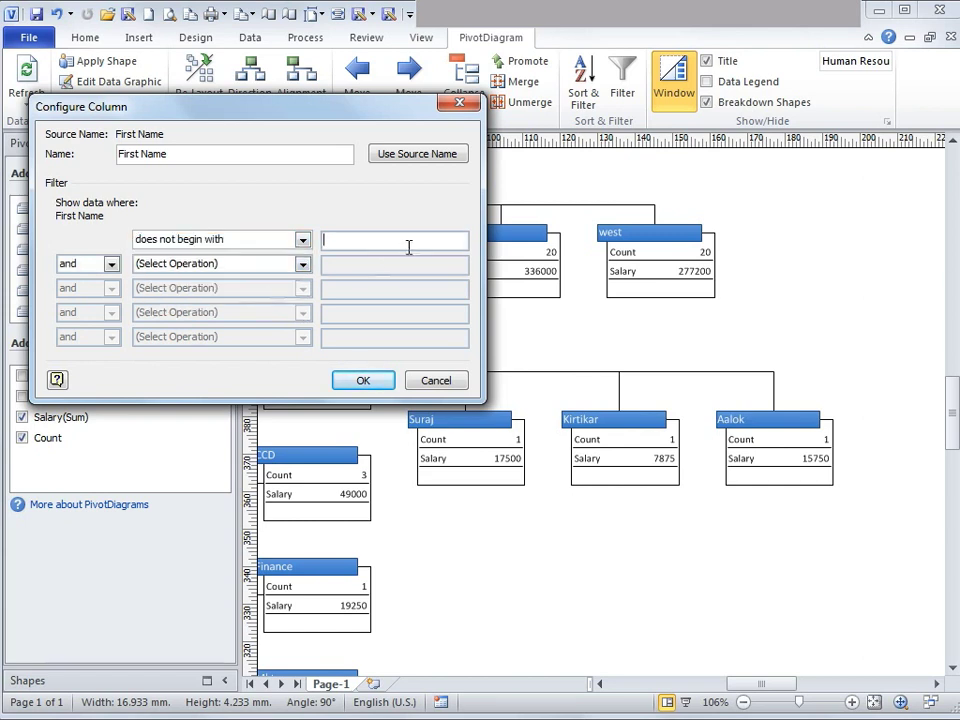
key("Caps_Lock")
type("A")
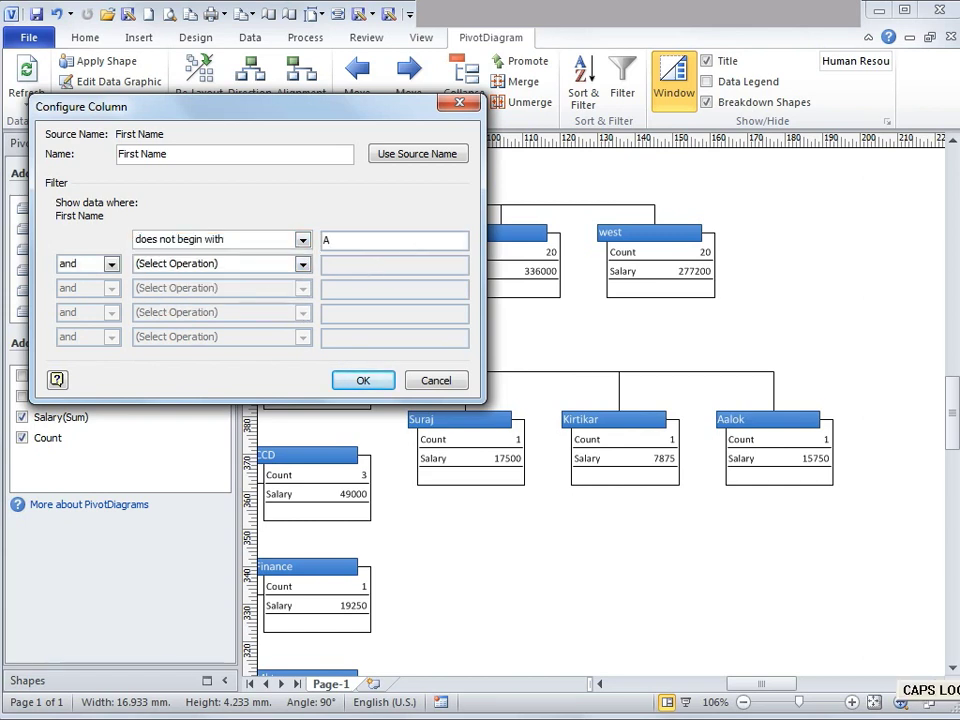
left_click(360, 380)
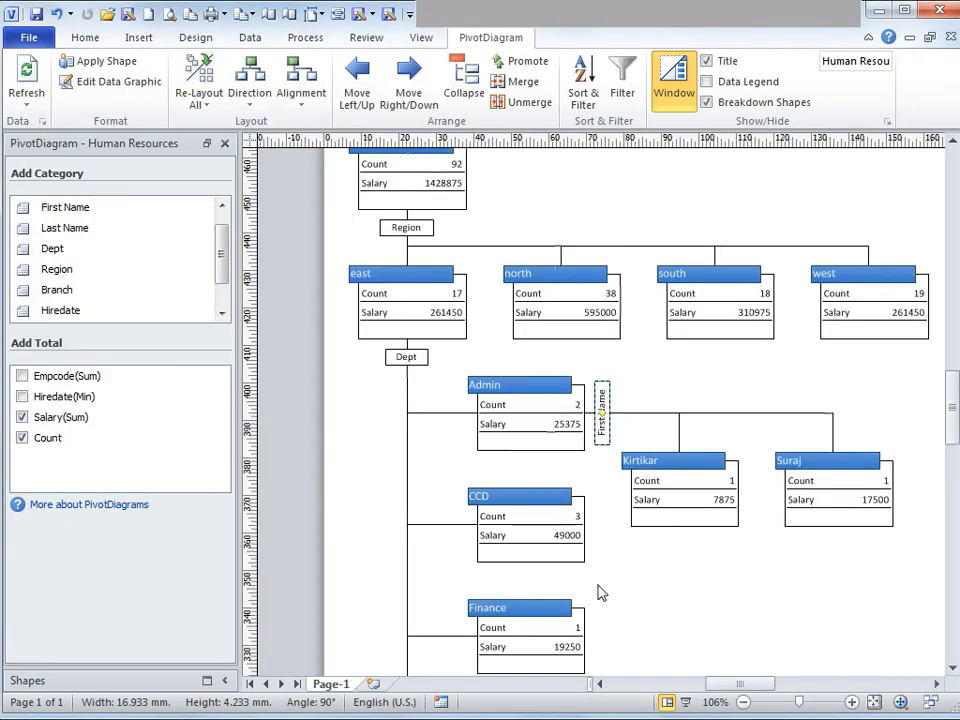
Apply the Person shape from the Workflow Objects stencil to the last node in Admin's First Name breakdown.
left_click_drag(737, 688, 756, 688)
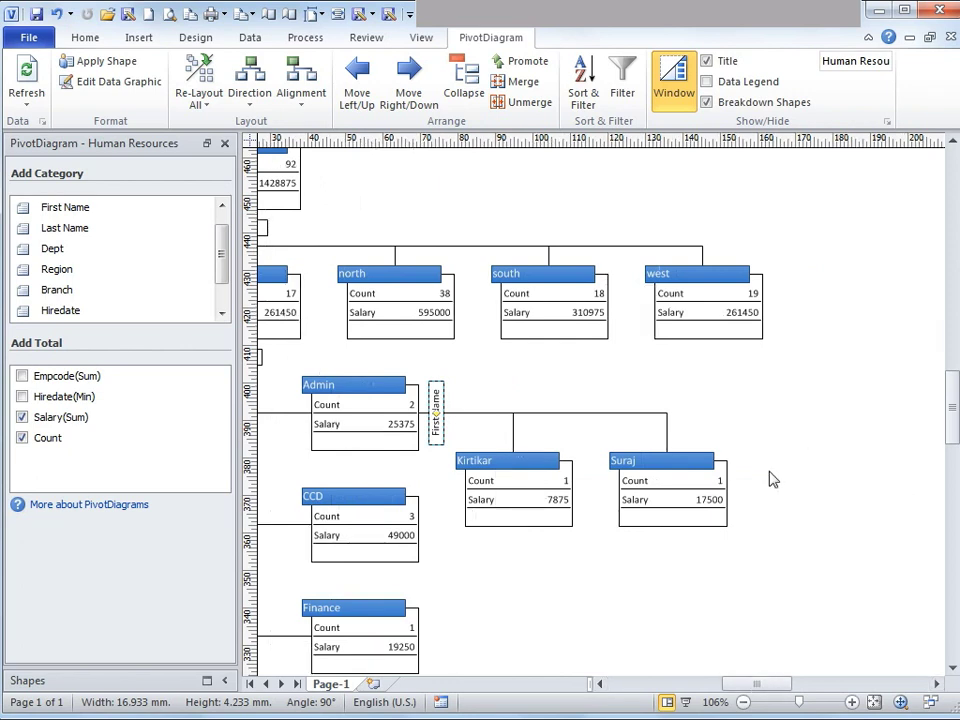
scroll(771, 480, "up", 3)
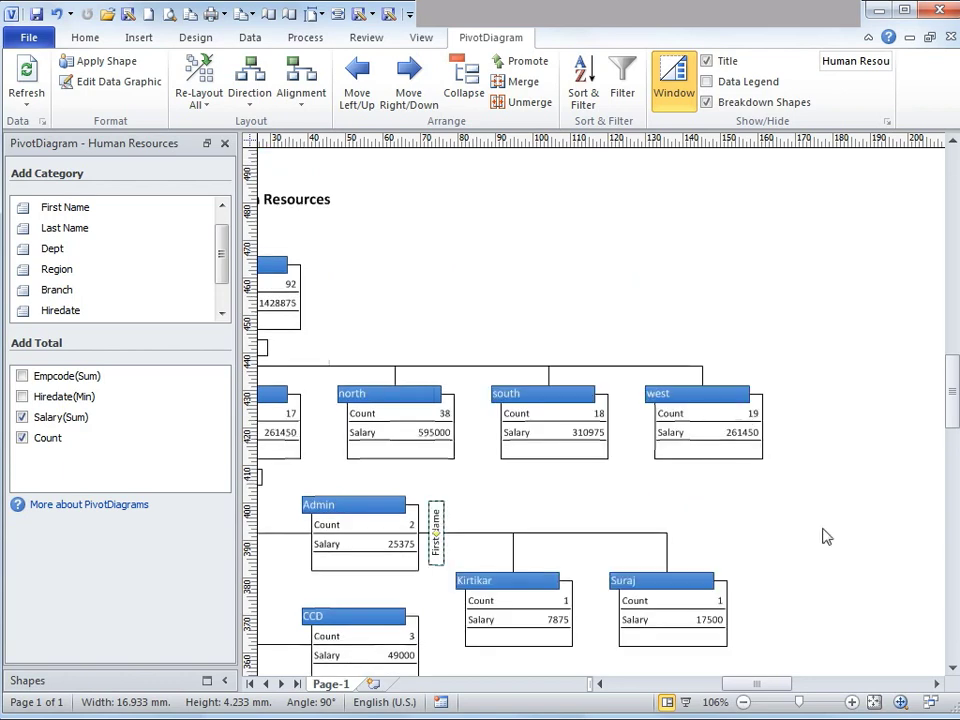
scroll(953, 393, "down", 5)
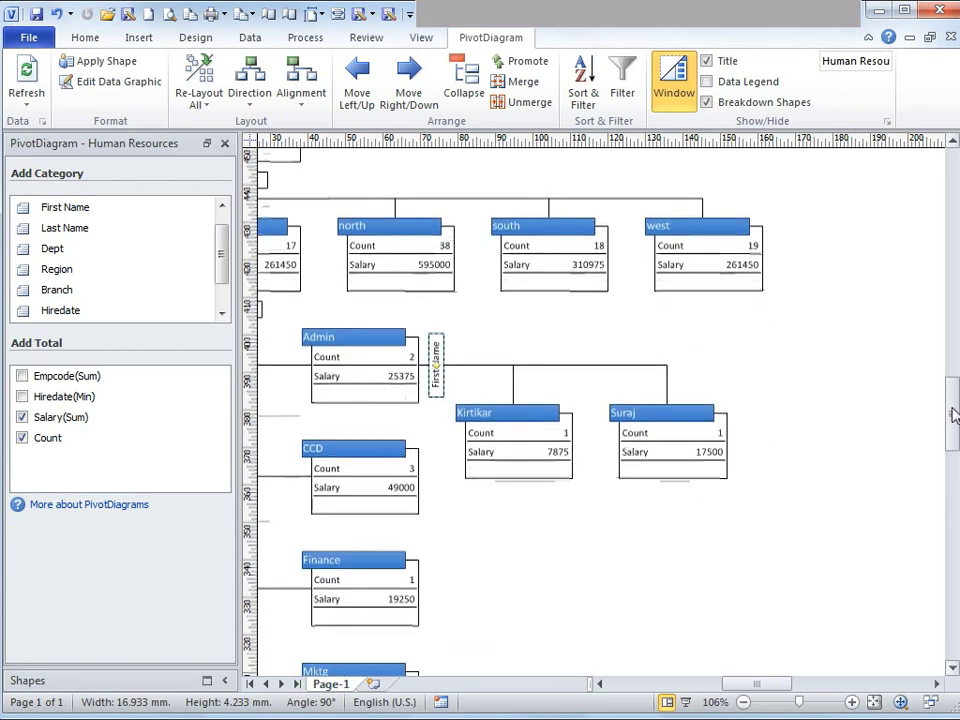
left_click(712, 403)
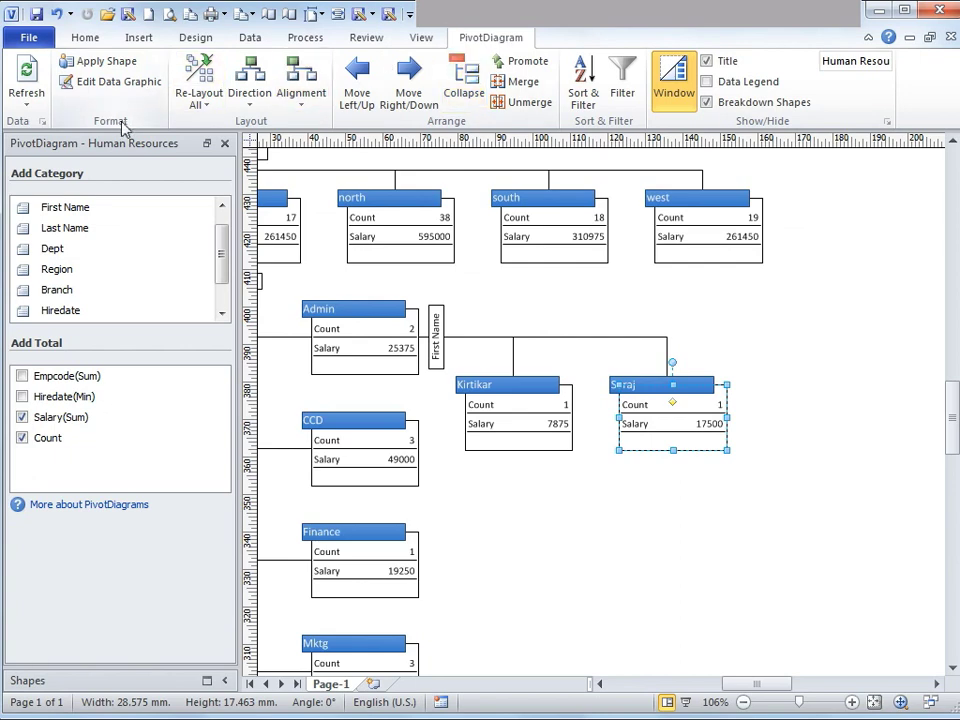
left_click(95, 64)
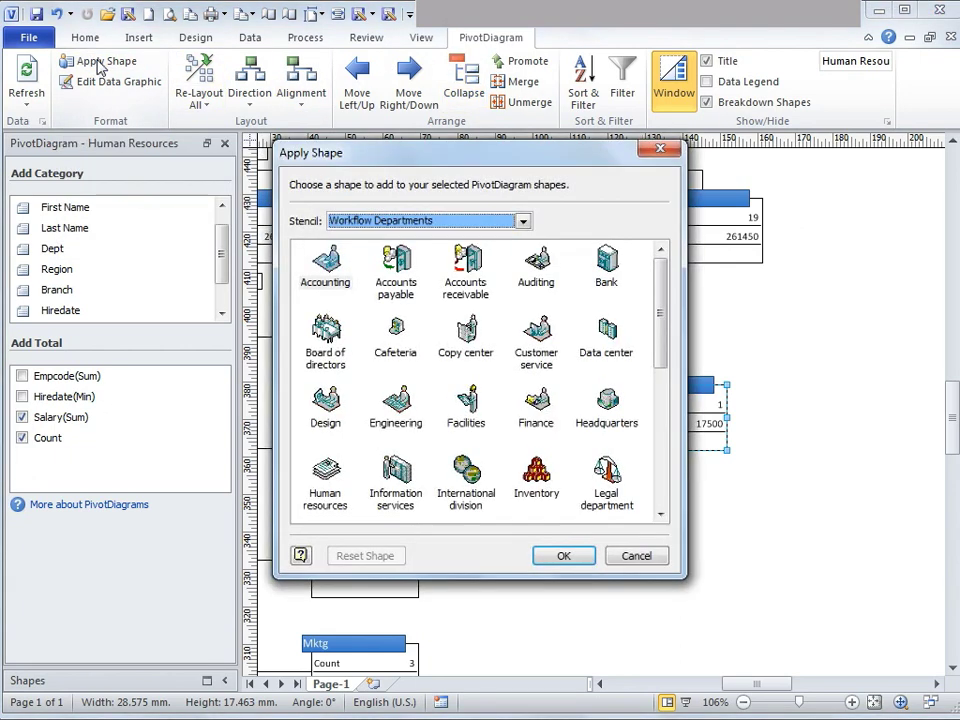
left_click_drag(583, 160, 456, 160)
left_click(396, 221)
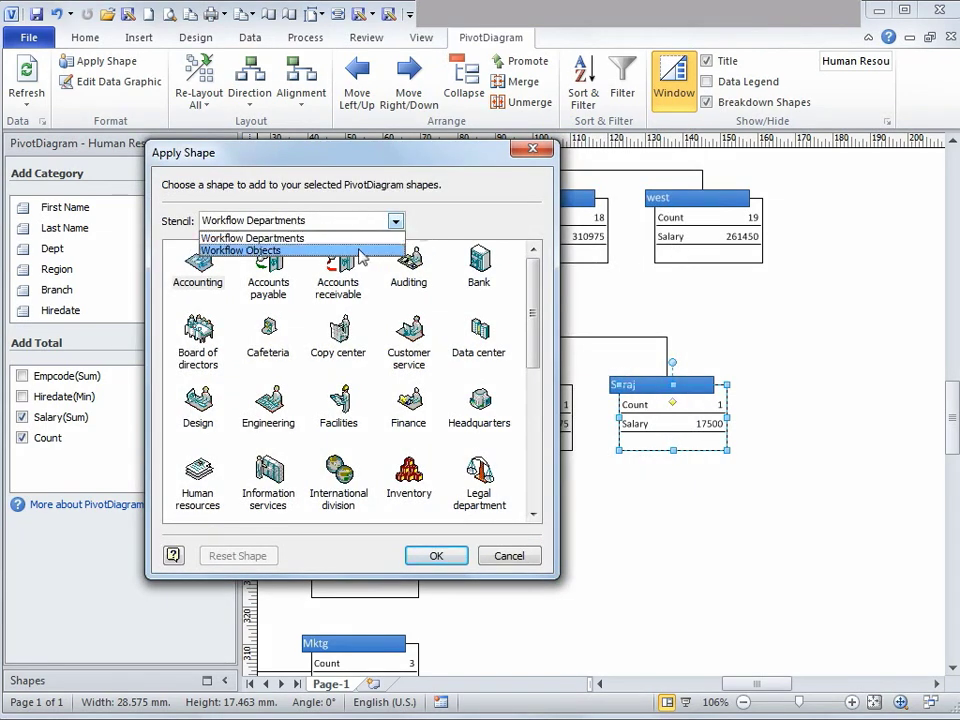
left_click(361, 251)
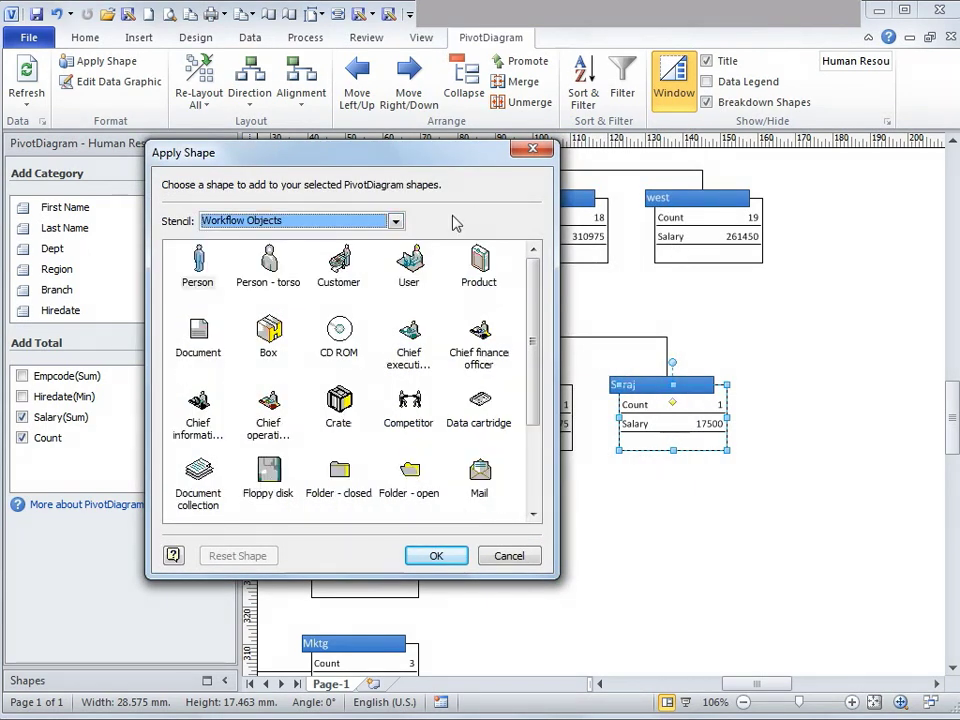
left_click(199, 260)
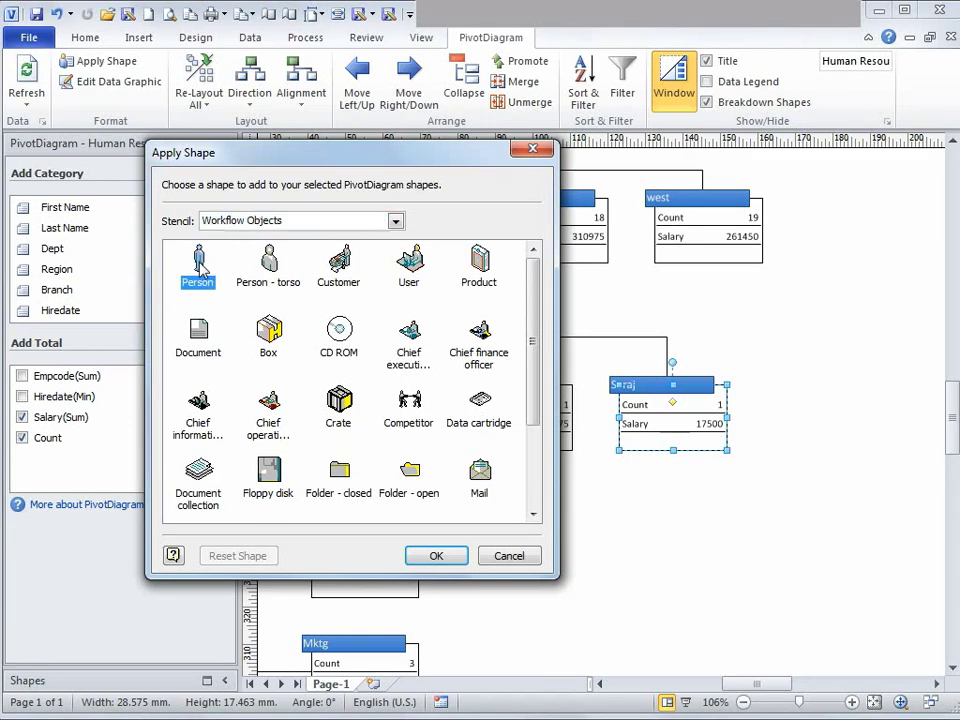
left_click(435, 558)
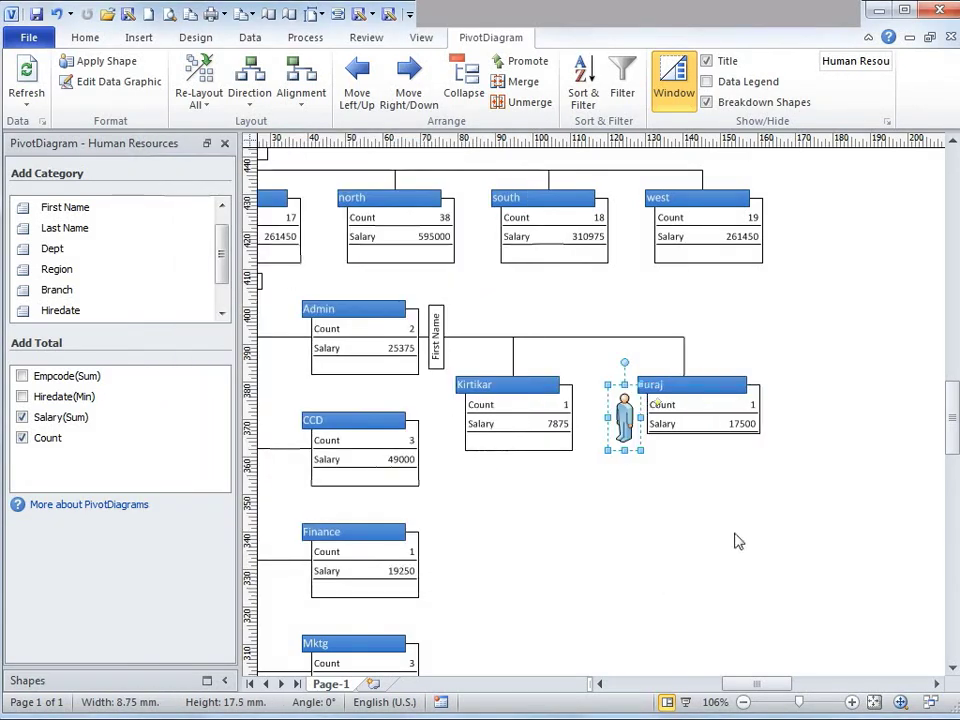
Select the Admin node's whole First Name breakdown and apply the Person shape to its nodes.
left_click(442, 362)
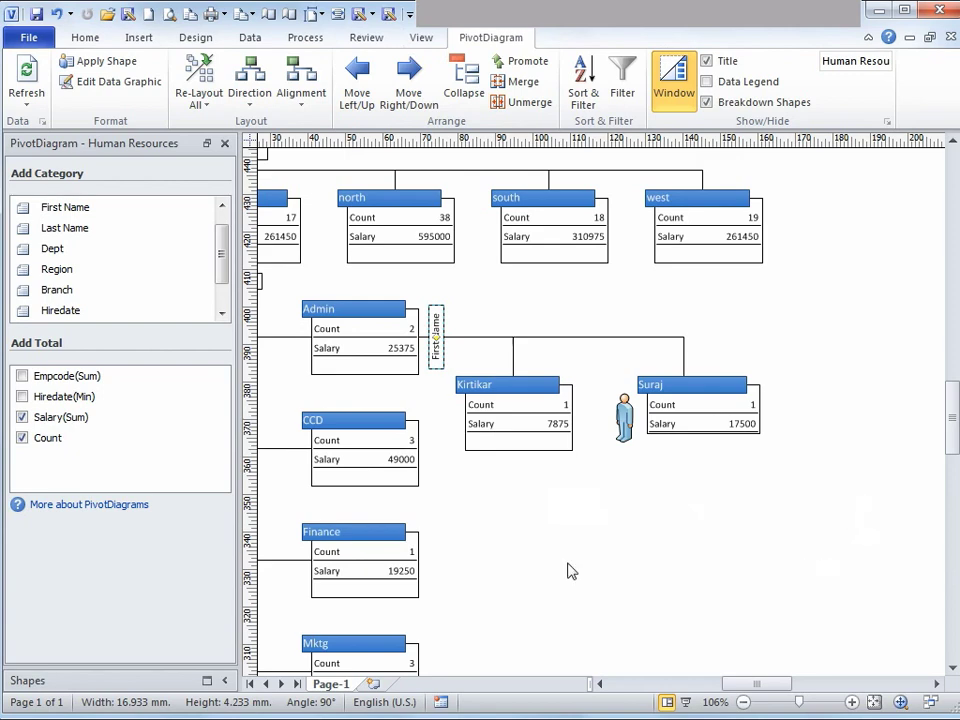
left_click_drag(798, 495, 423, 300)
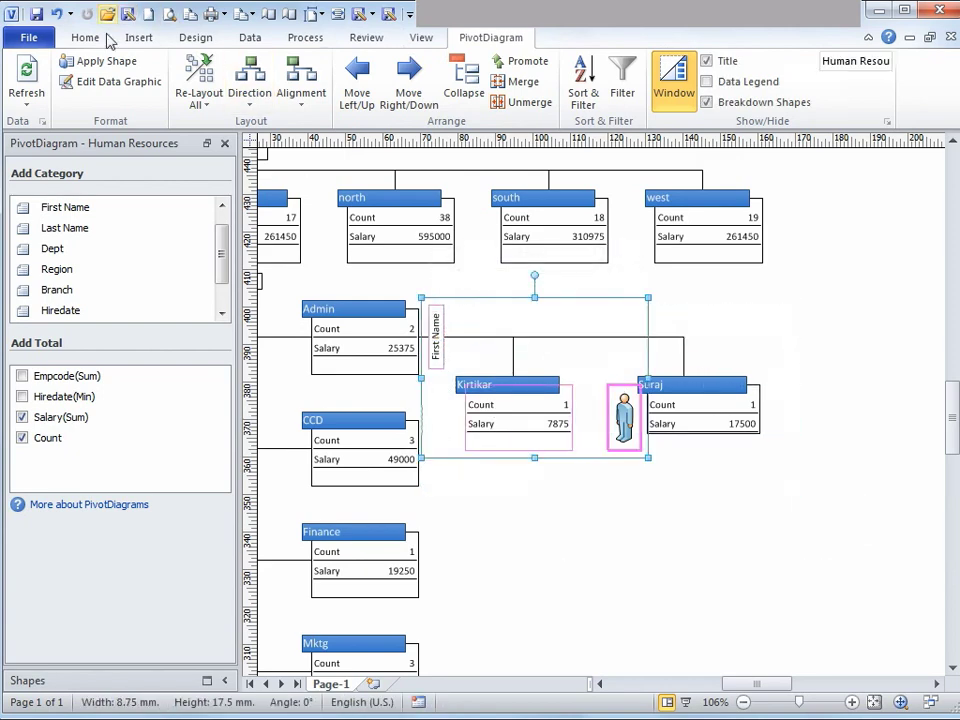
left_click(103, 66)
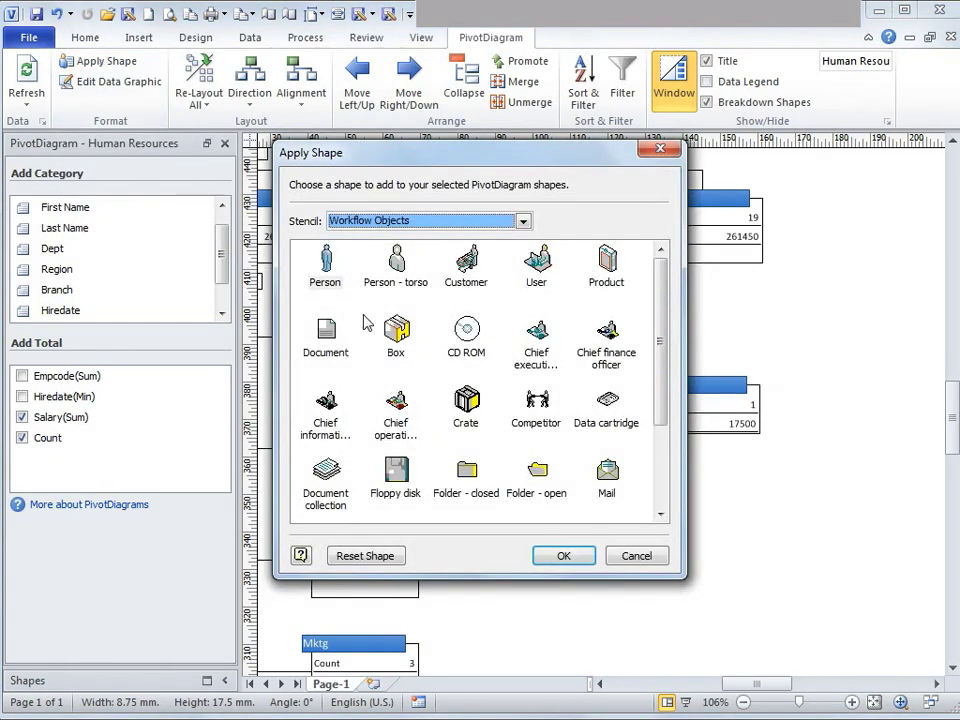
left_click(333, 263)
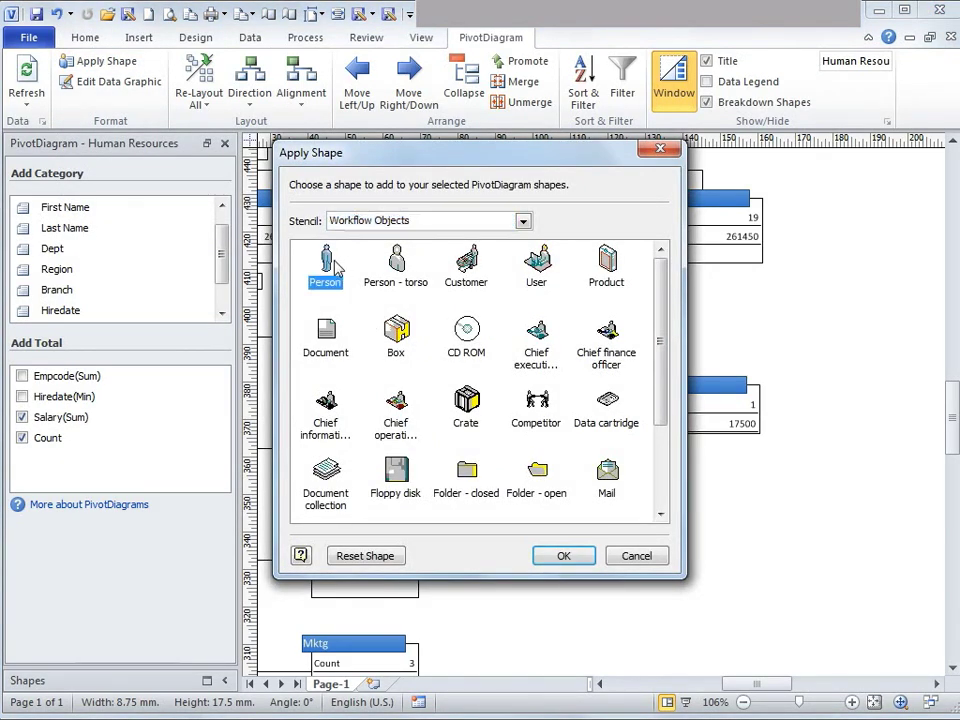
left_click(565, 556)
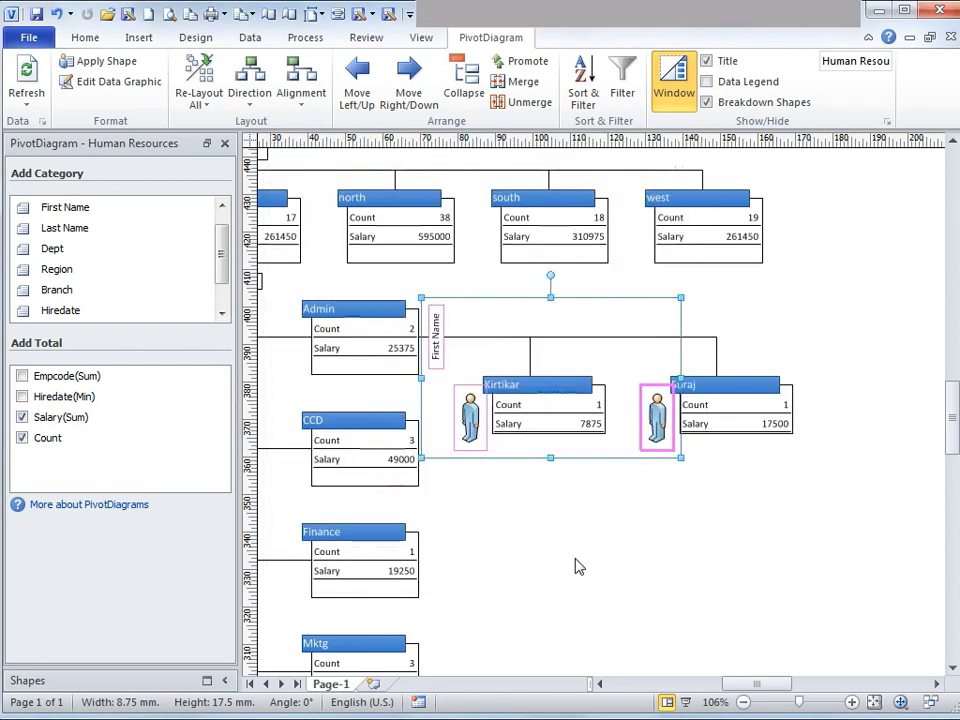
left_click(566, 564)
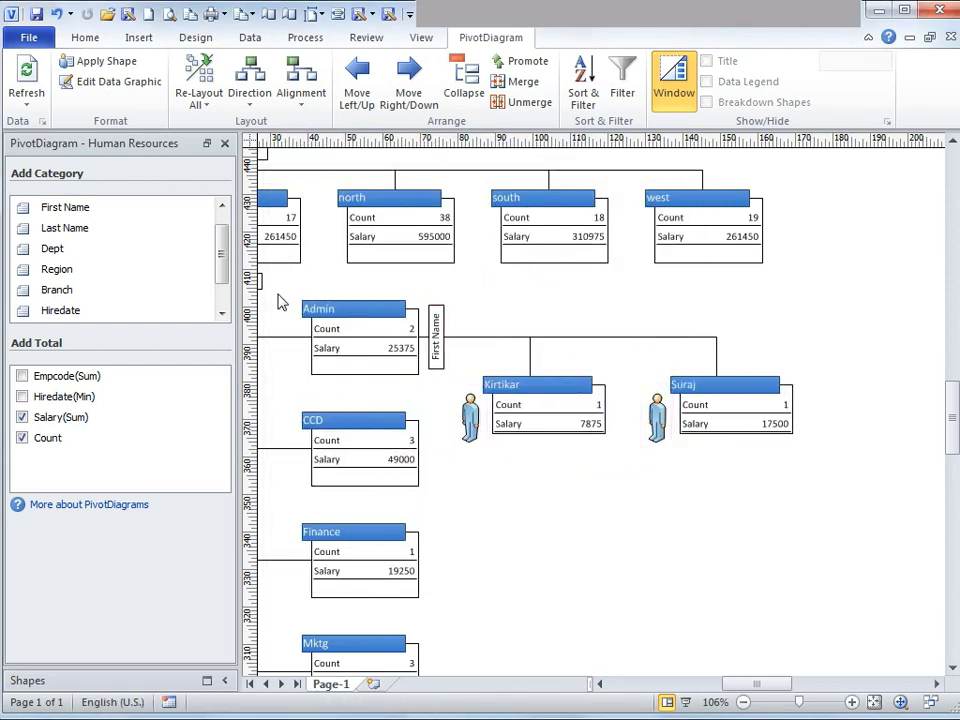
Apply the International division shape from the Workflow Departments stencil to all department nodes, from Admin to Sales.
left_click_drag(288, 291, 447, 617)
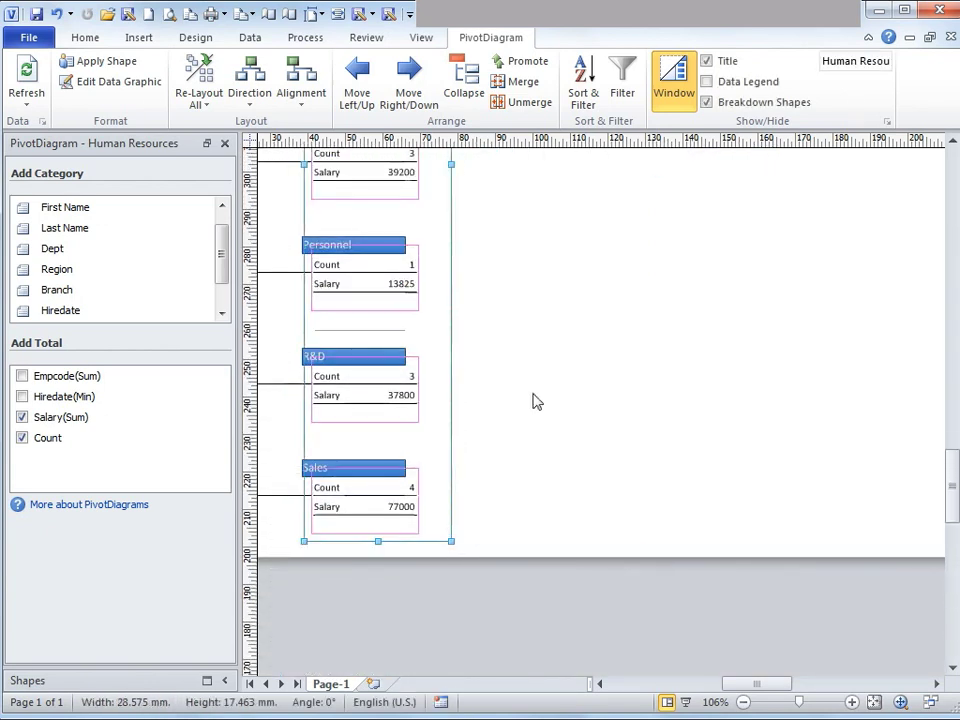
left_click(114, 68)
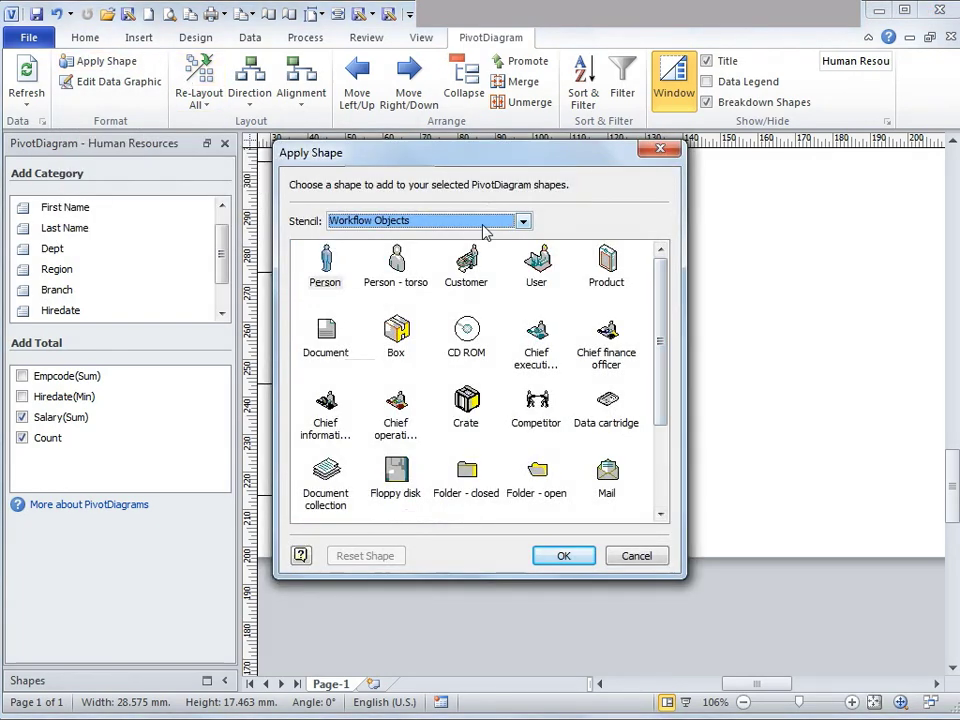
left_click(486, 222)
left_click(457, 240)
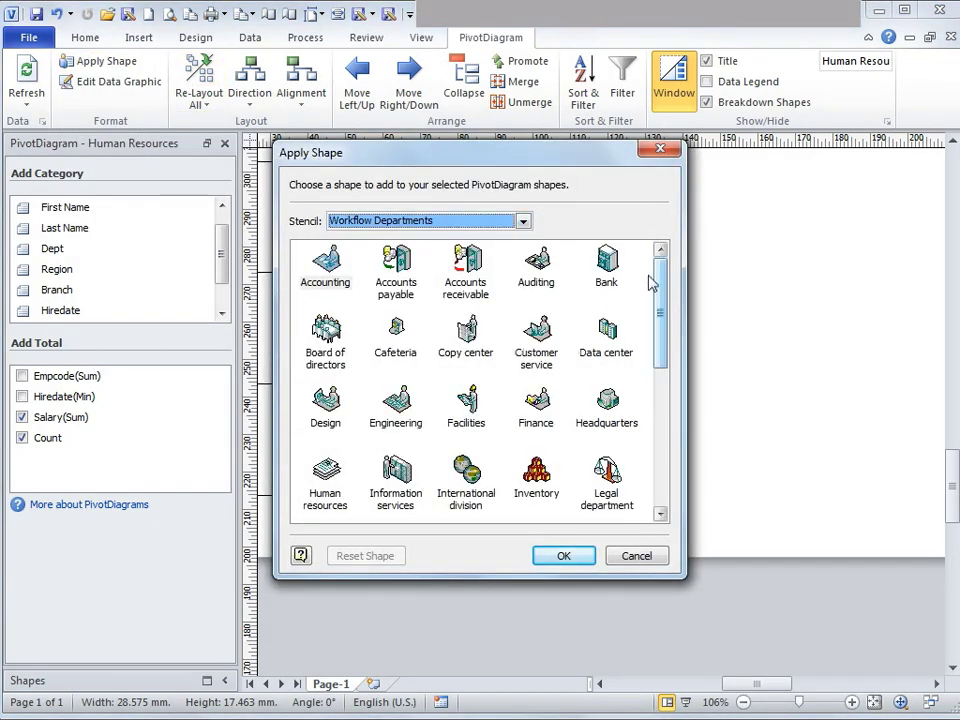
scroll(487, 280, "down", 3)
left_click(481, 282)
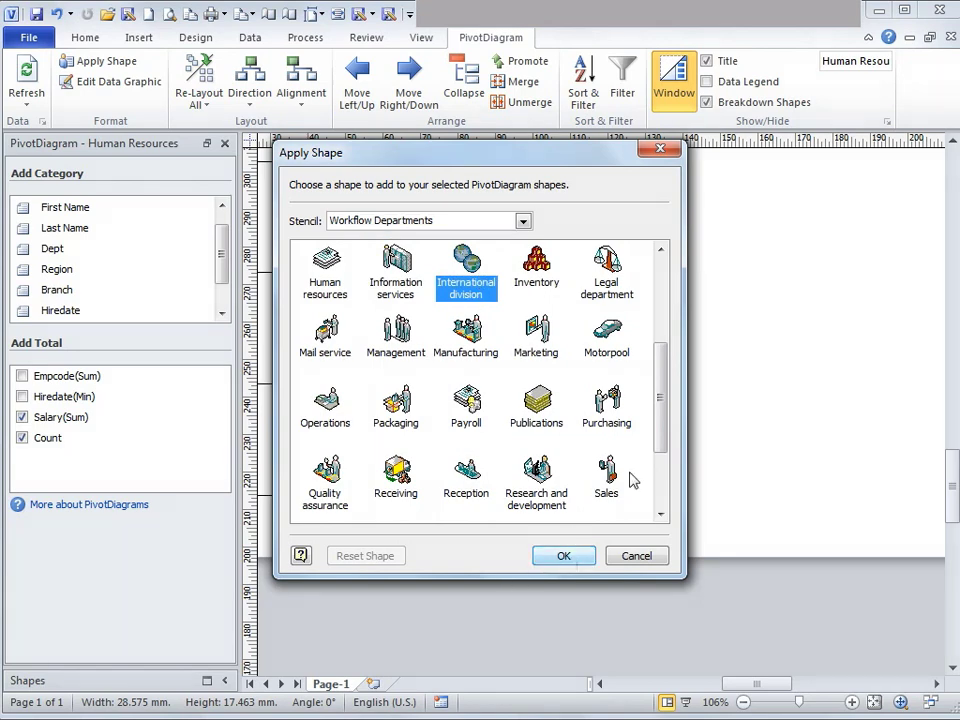
left_click_drag(664, 418, 667, 367)
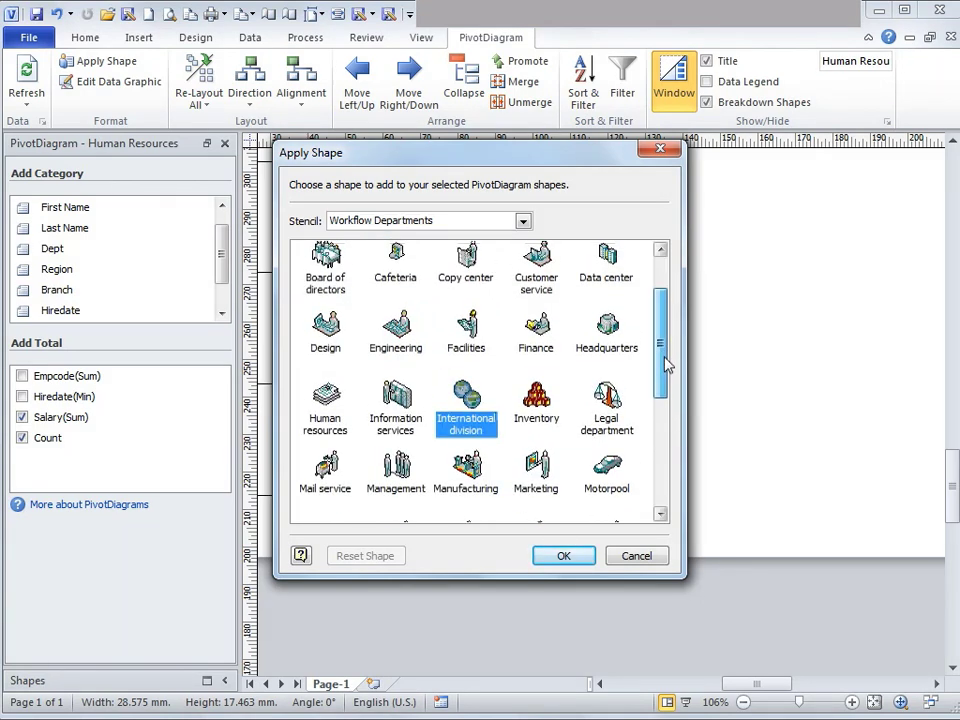
scroll(669, 367, "down", 2)
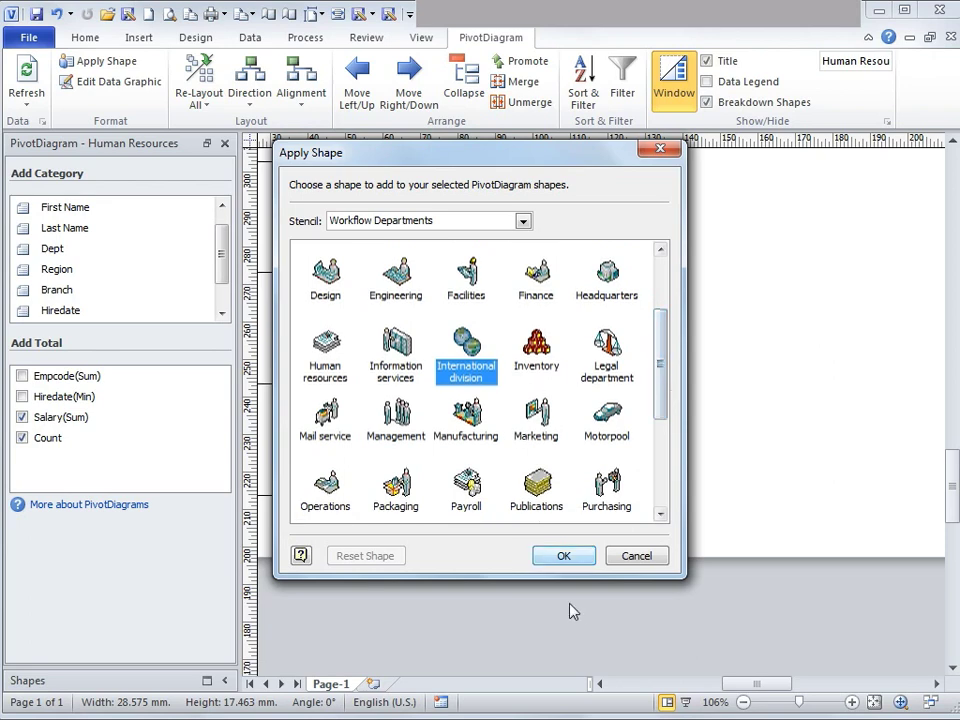
left_click(563, 556)
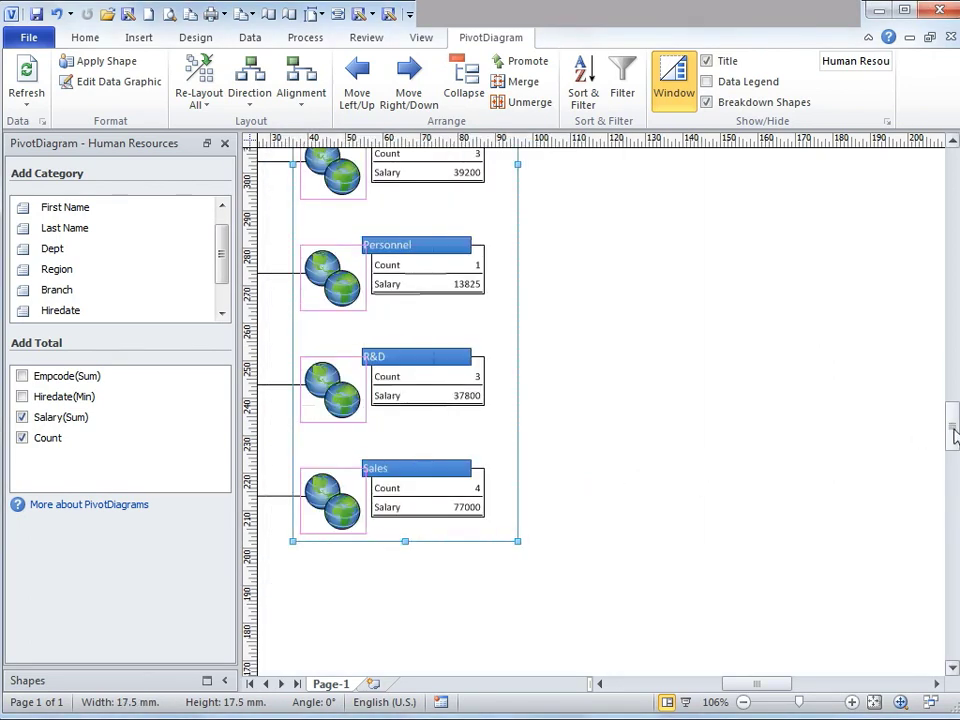
Select all of the diagram's shapes and display the External Data window.
left_click_drag(953, 432, 954, 388)
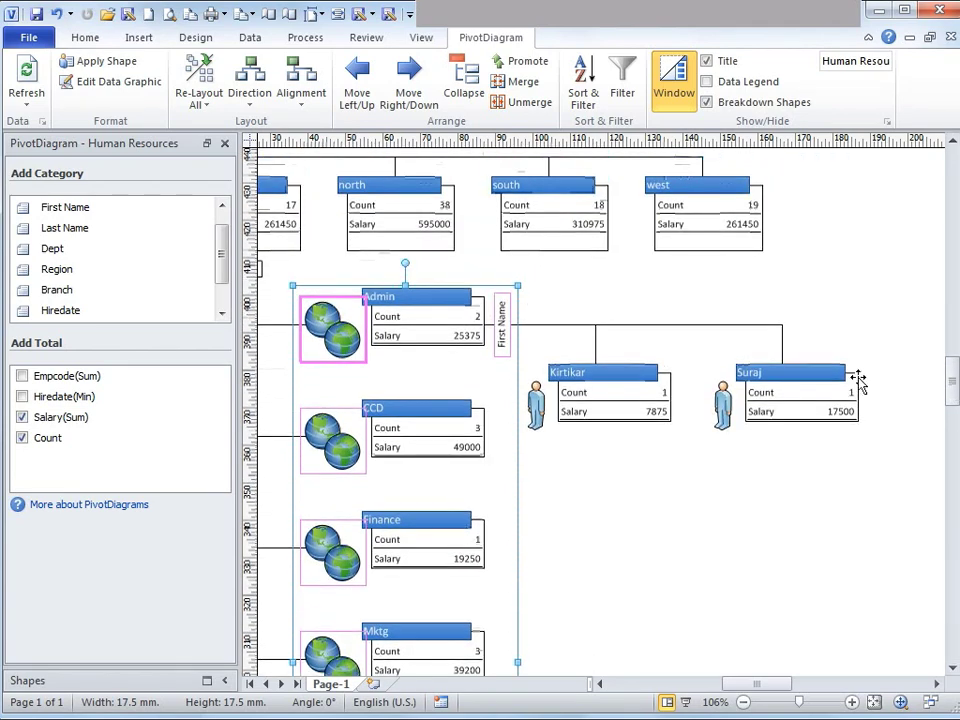
left_click(838, 393)
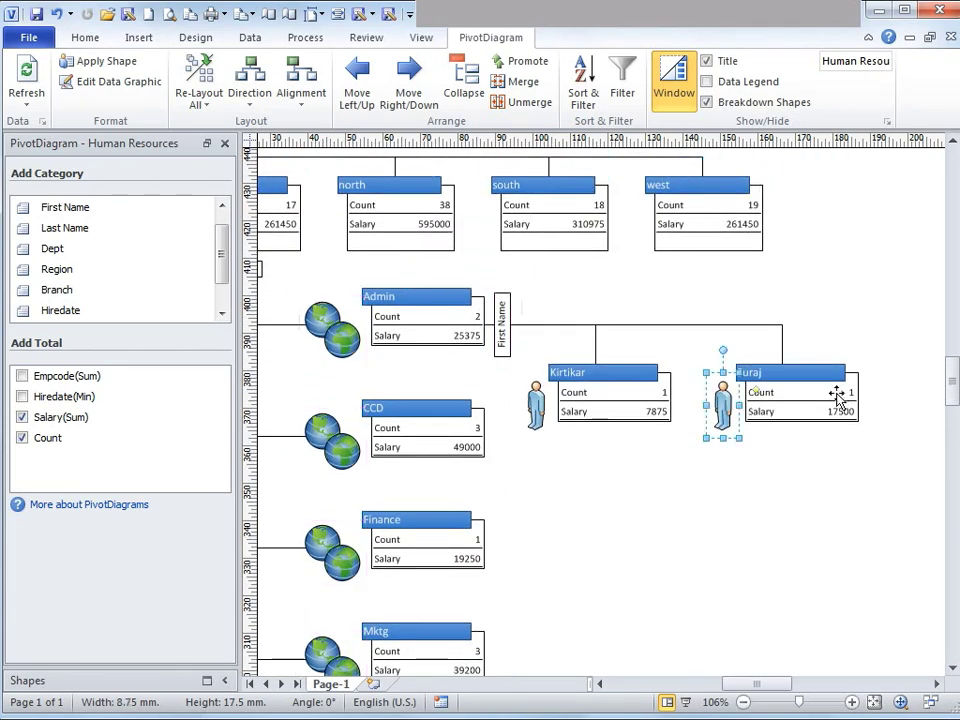
left_click(838, 393)
key("ctrl+z")
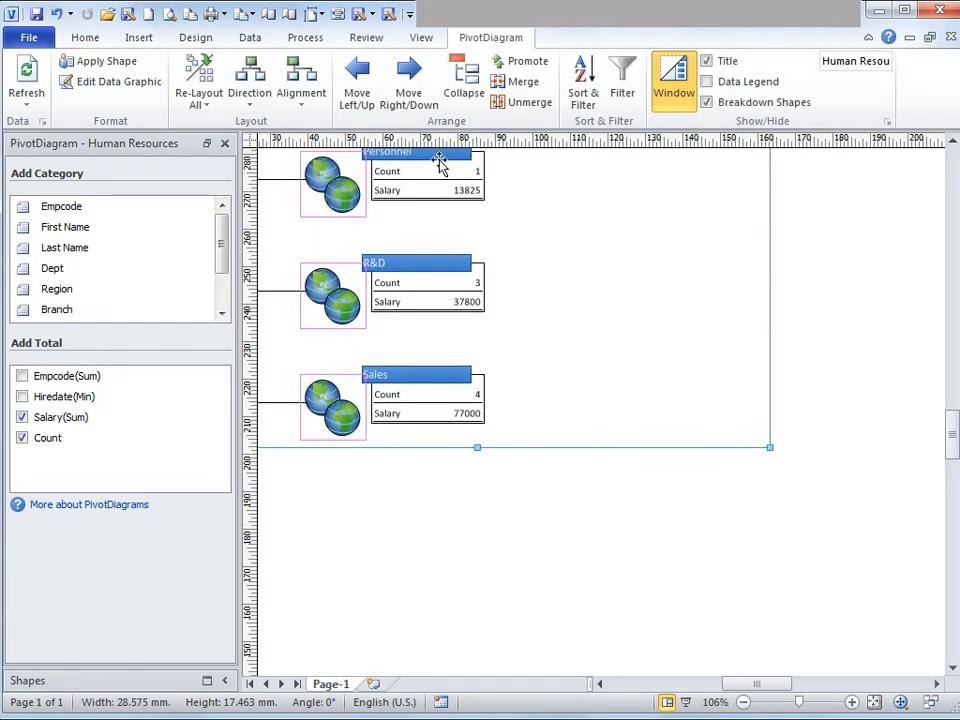
left_click(249, 40)
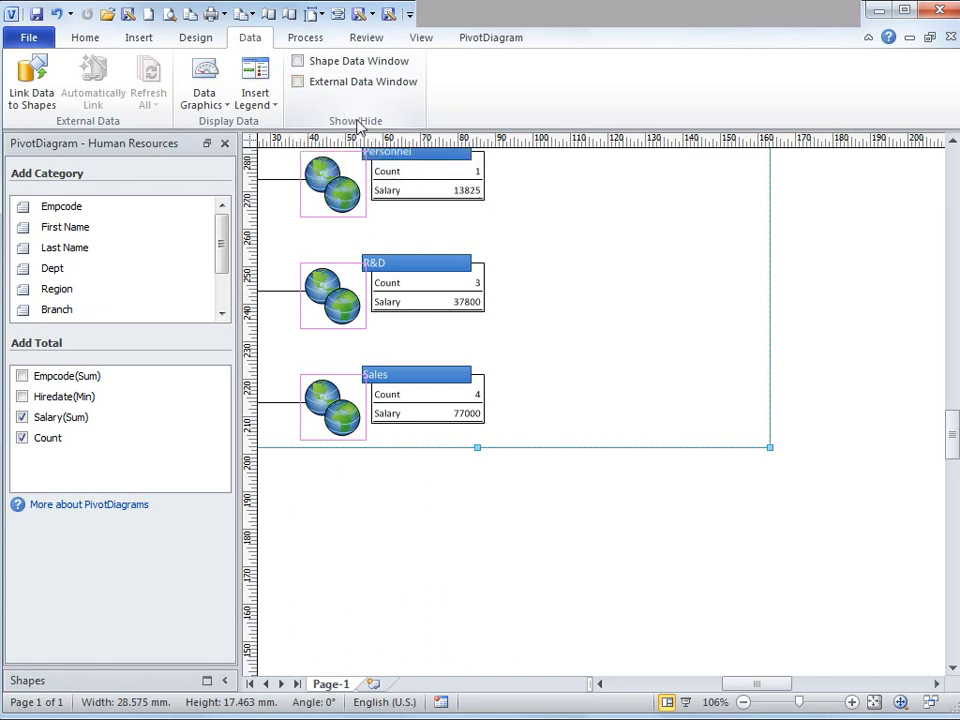
left_click(298, 82)
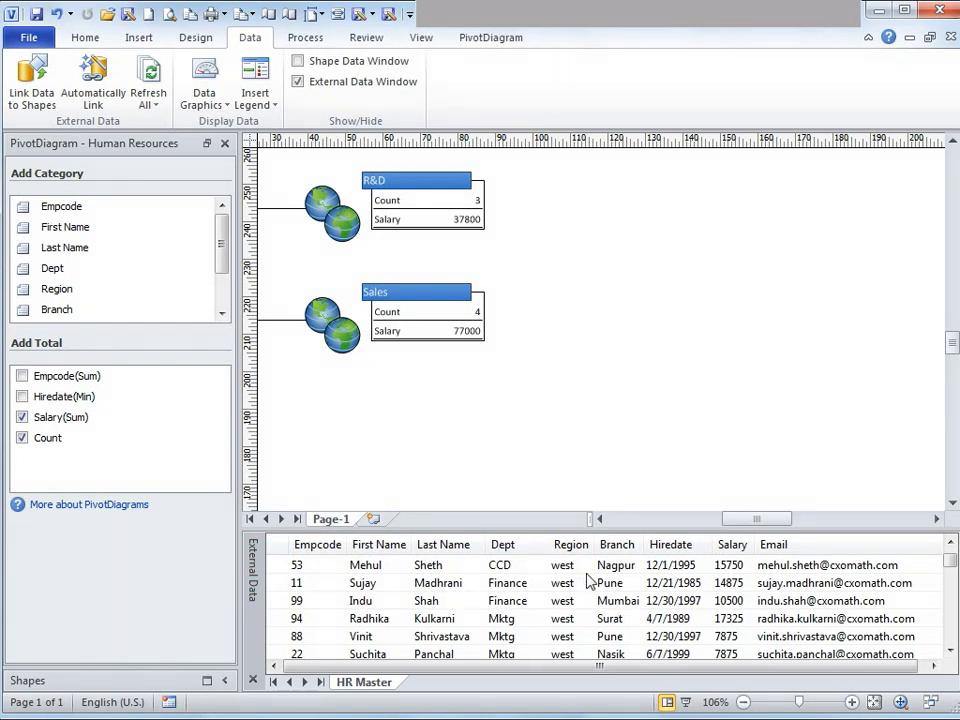
Sort the records in the External Data window by Empcode.
left_click(316, 545)
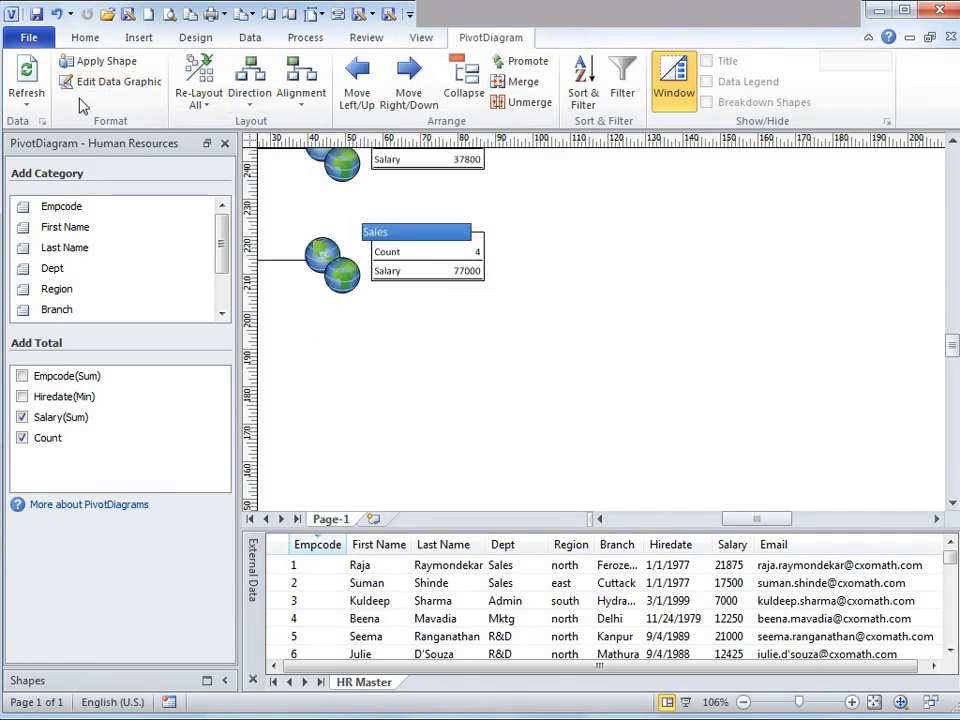
Turn on automatic data refresh every 60 minutes in the PivotDiagram options.
left_click(27, 112)
left_click(62, 188)
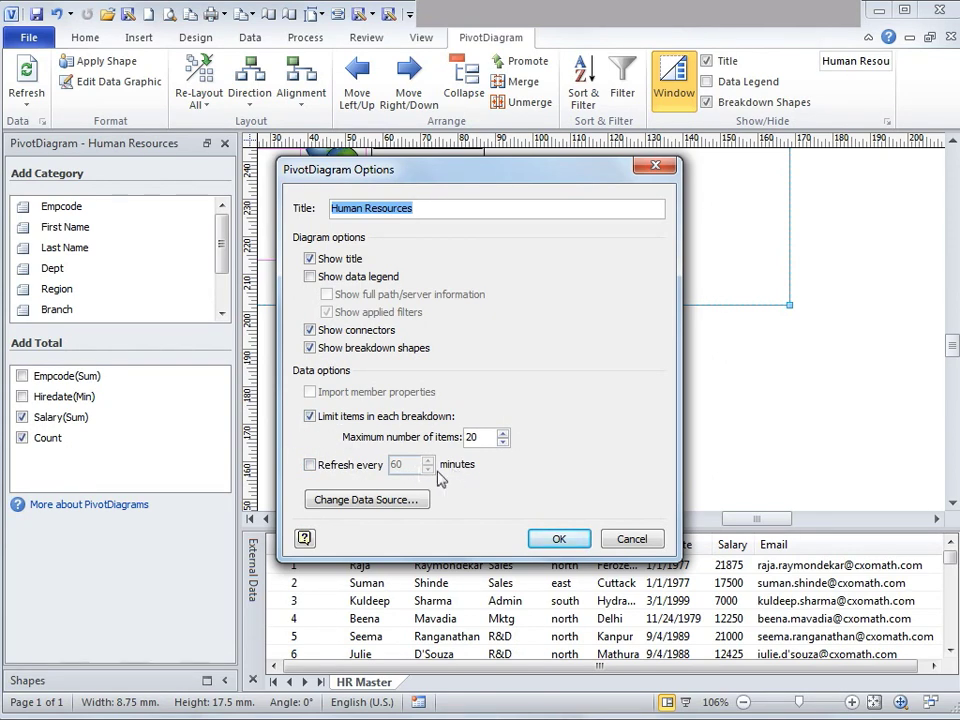
left_click(314, 465)
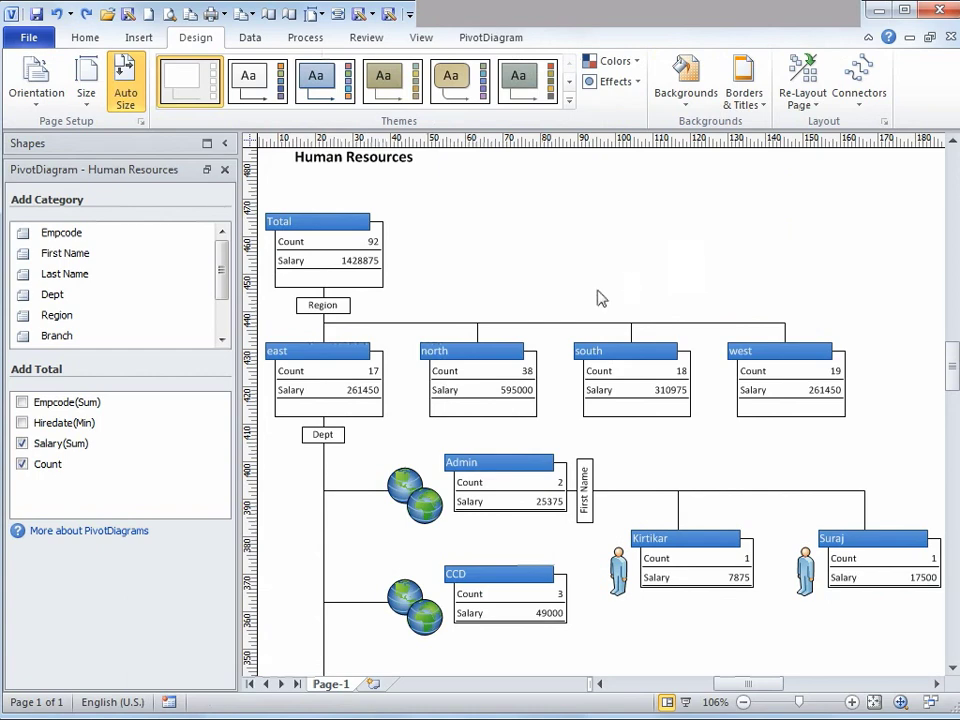
Apply the built-in theme with Composite colors and Bevel Highlight effects to the Human Resources diagram.
left_click(336, 246)
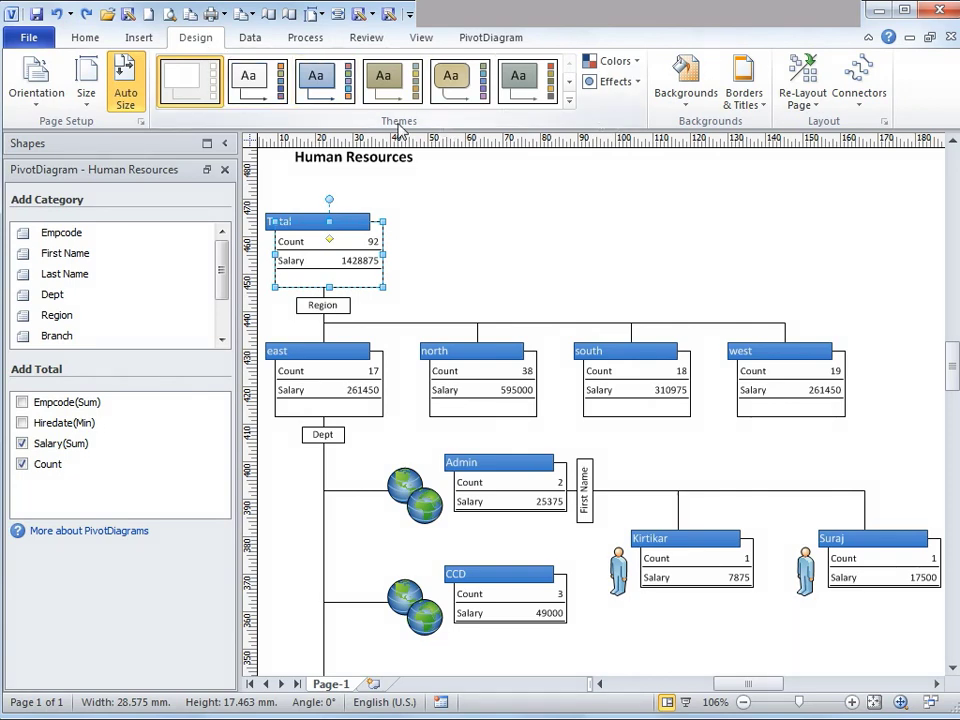
left_click(569, 100)
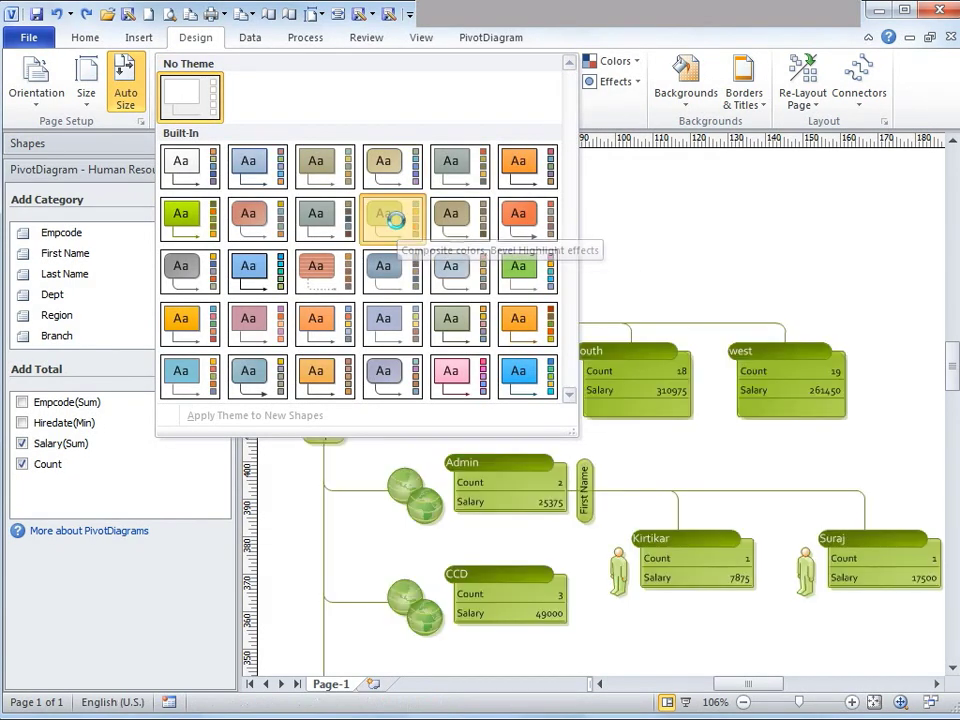
left_click(397, 228)
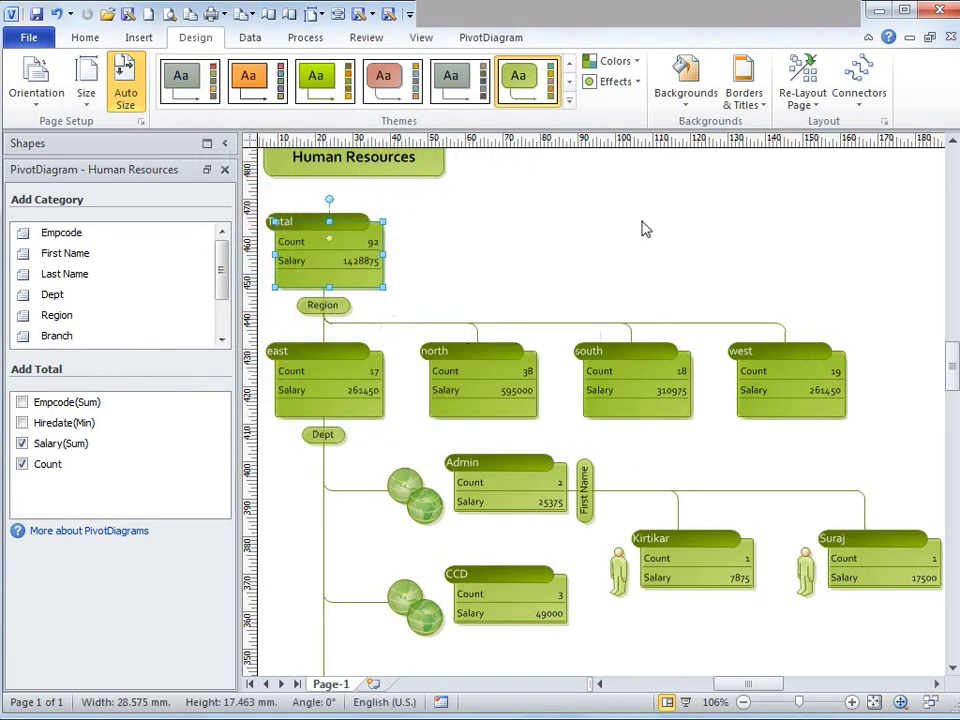
left_click(645, 229)
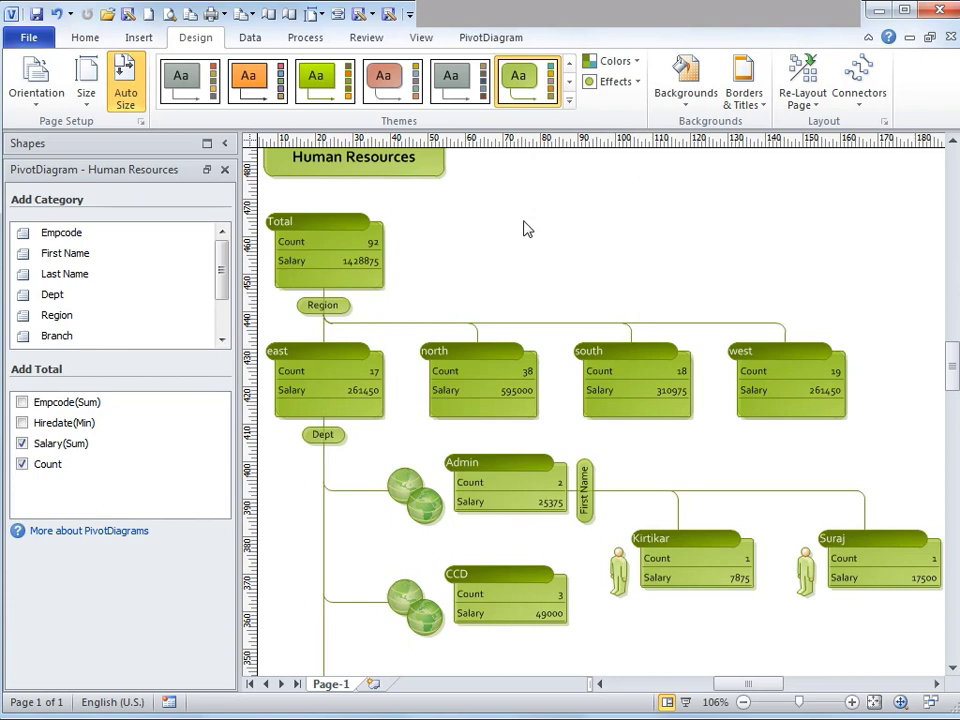
left_click(250, 38)
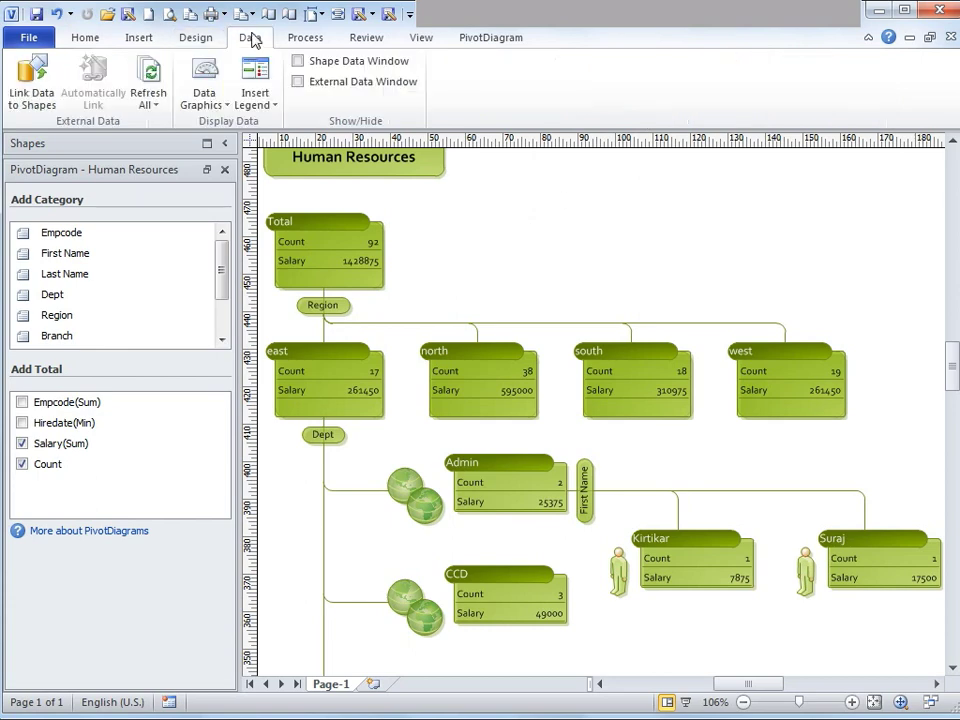
left_click(306, 38)
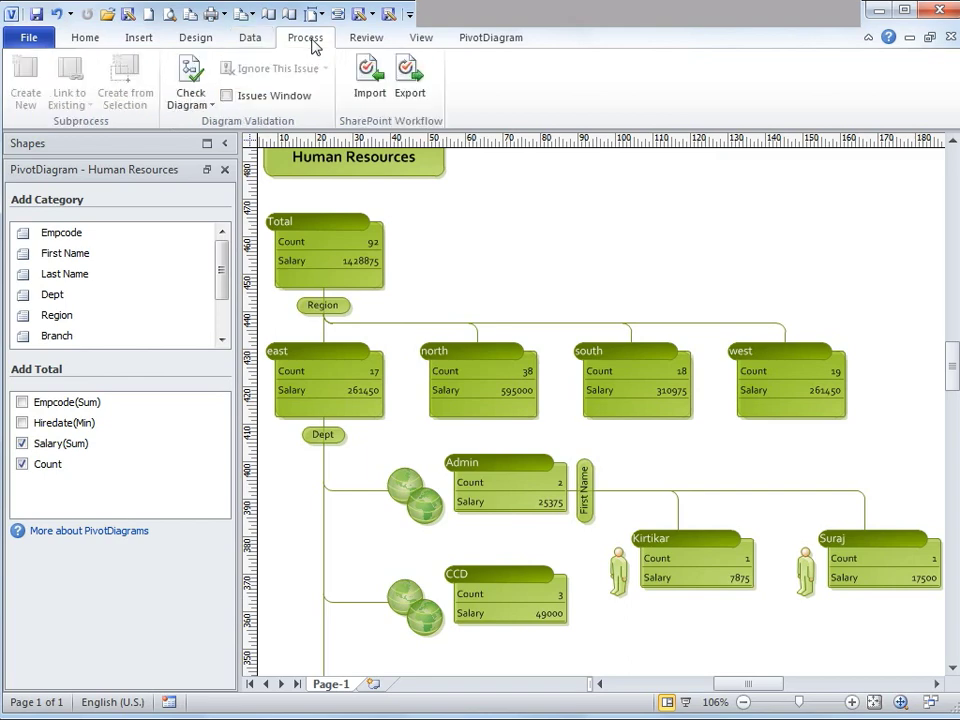
left_click(366, 38)
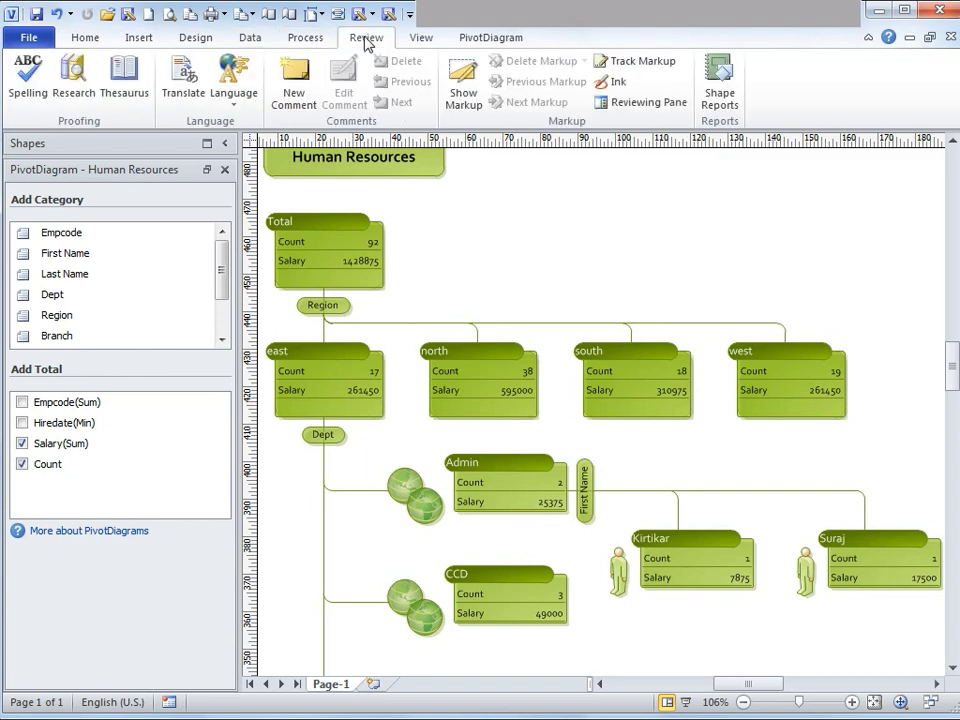
left_click(416, 40)
left_click(475, 40)
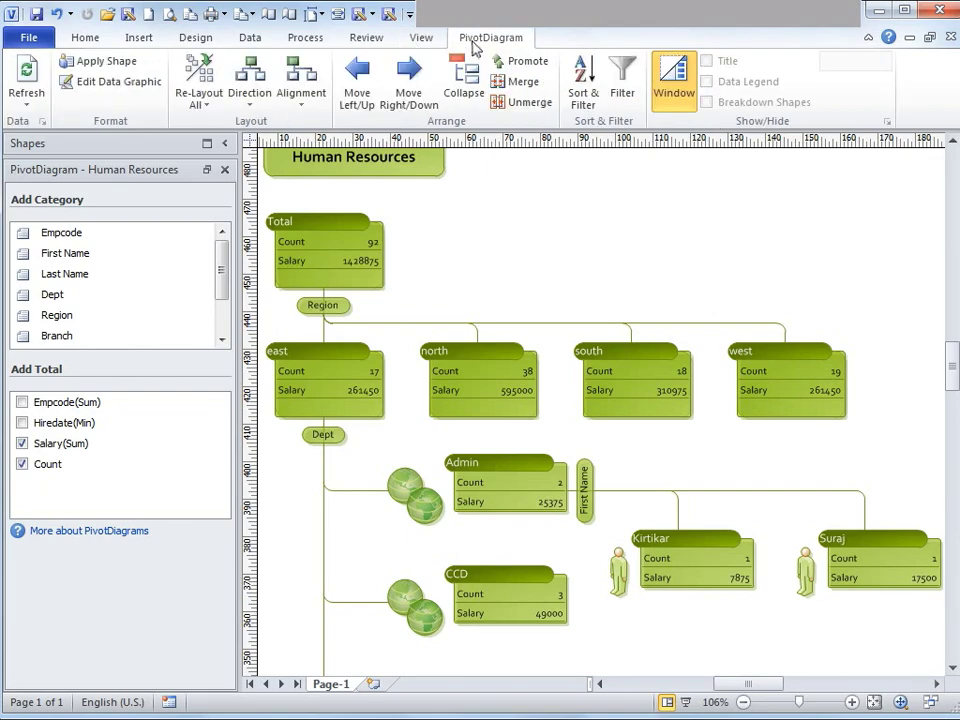